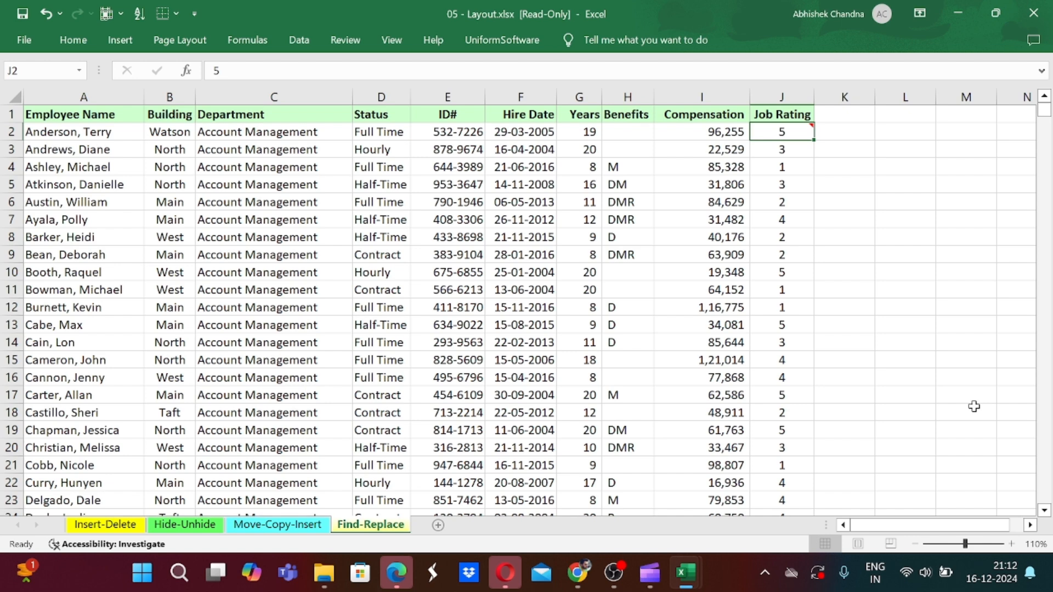
# - Find all cells in the Employee Name column containing the first name already entered as search term, enlarging the results list
pyautogui.press('Left')
pyautogui.press('Up')
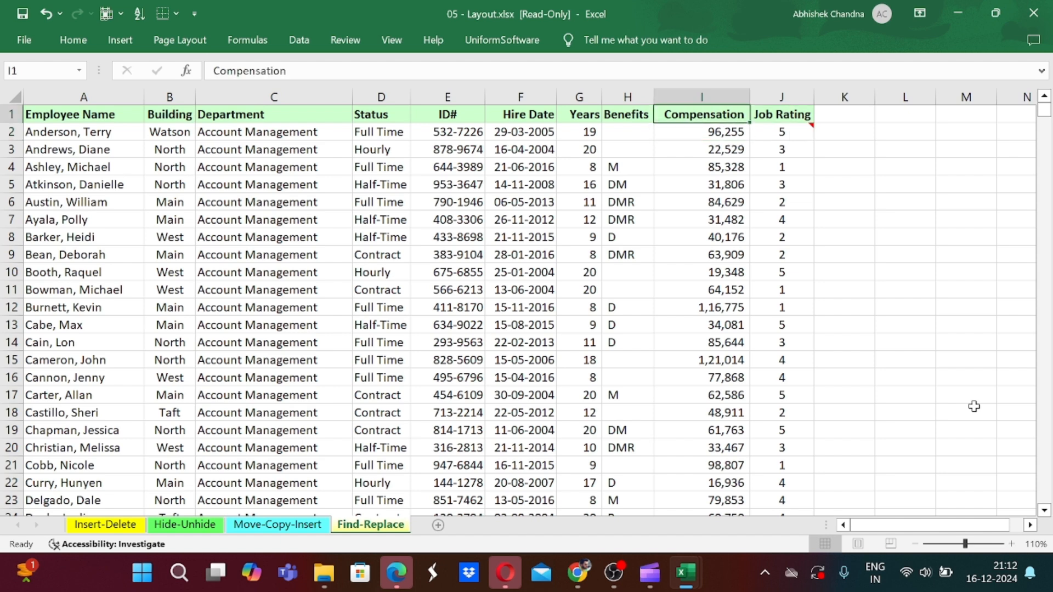
pyautogui.press('Home')
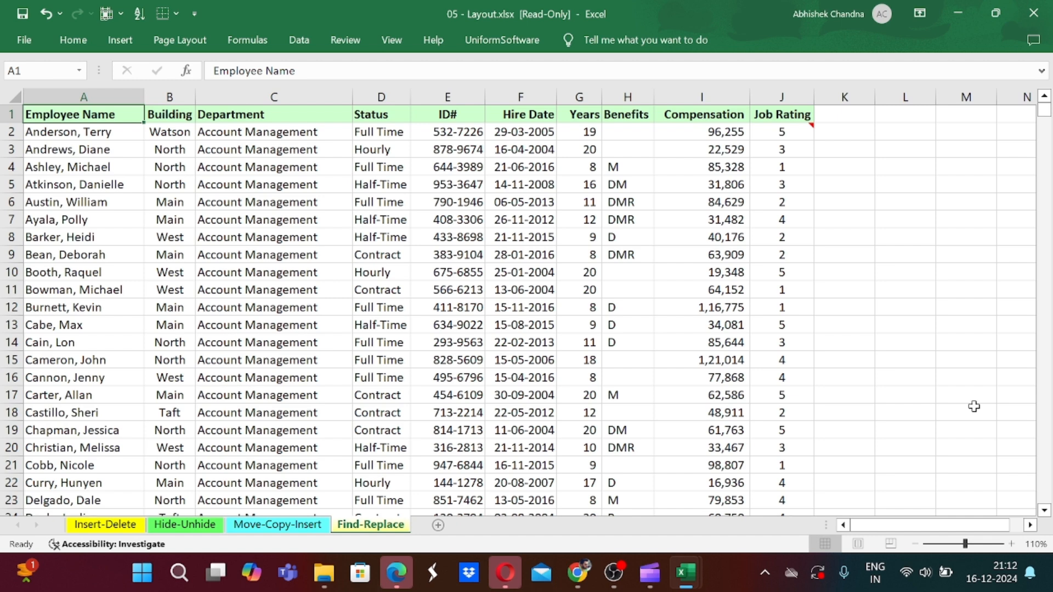
pyautogui.keyDown('shift'); pyautogui.doubleClick(131, 122); pyautogui.keyUp('shift')
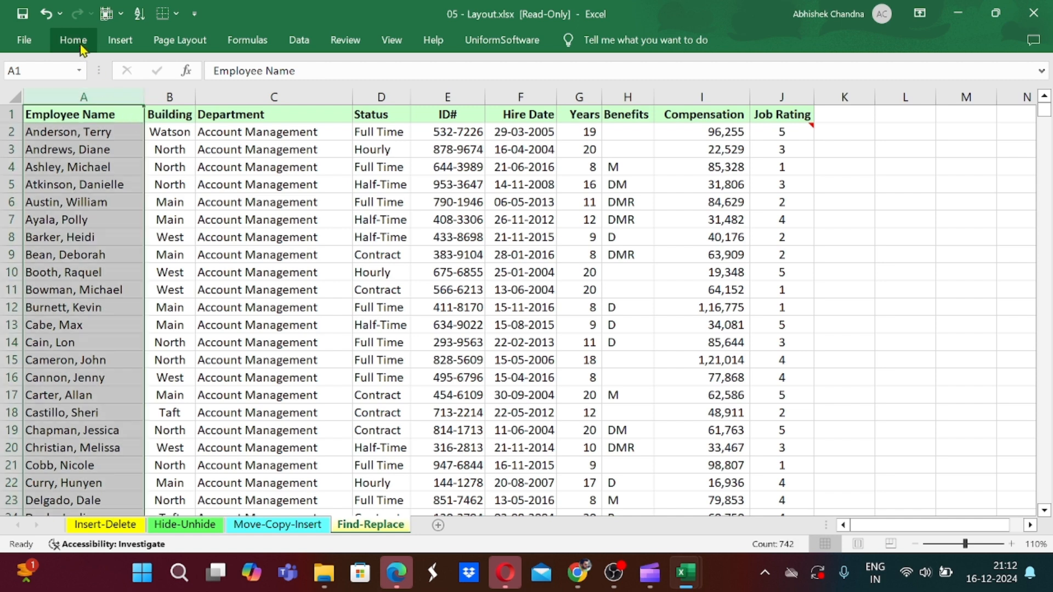
pyautogui.click(80, 47)
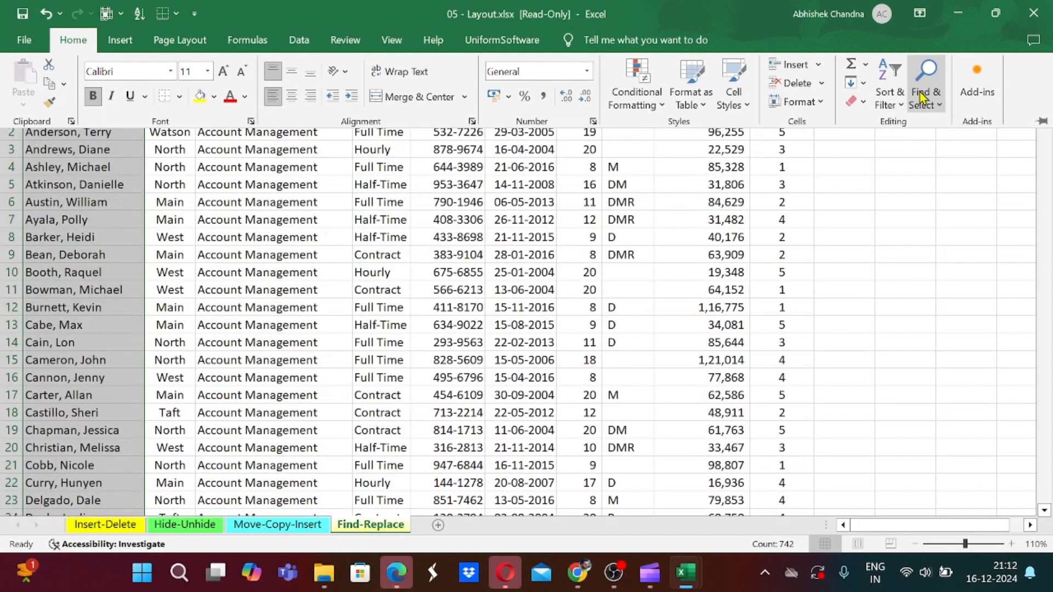
pyautogui.click(922, 98)
pyautogui.click(943, 126)
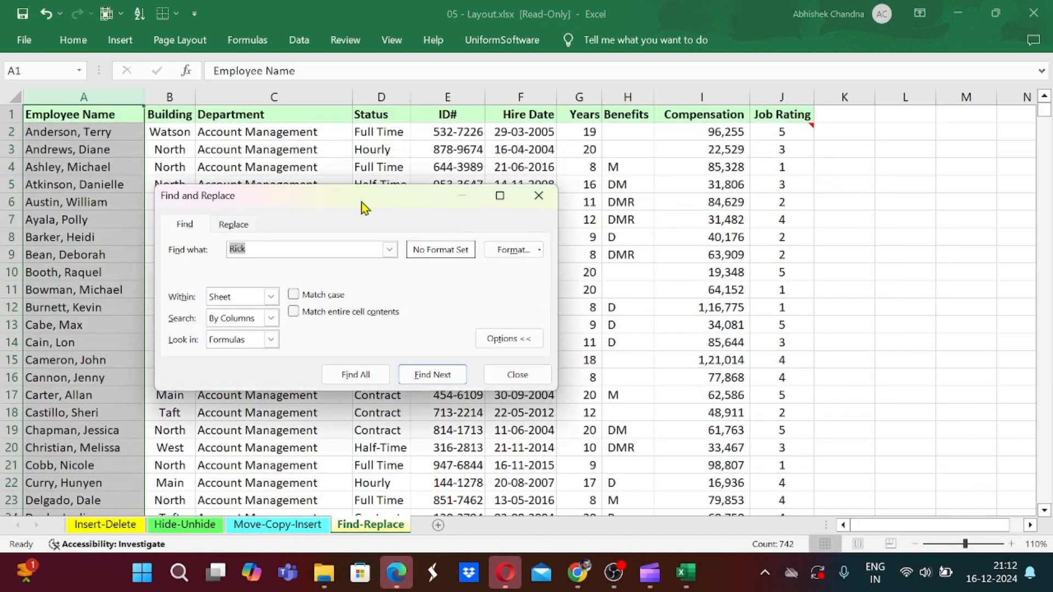
pyautogui.moveTo(360, 203); pyautogui.dragTo(653, 111)
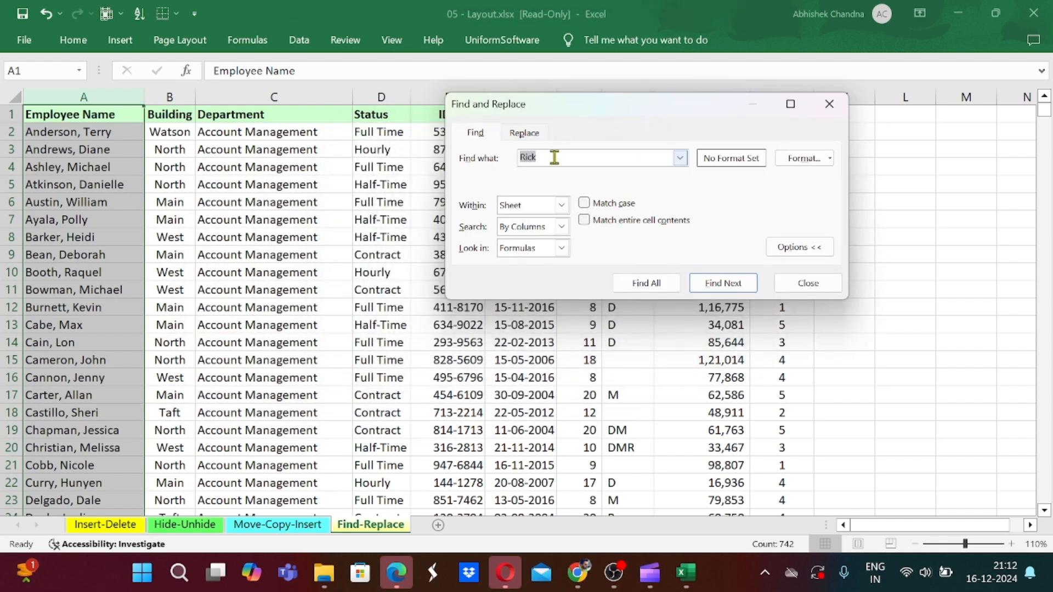
pyautogui.click(654, 284)
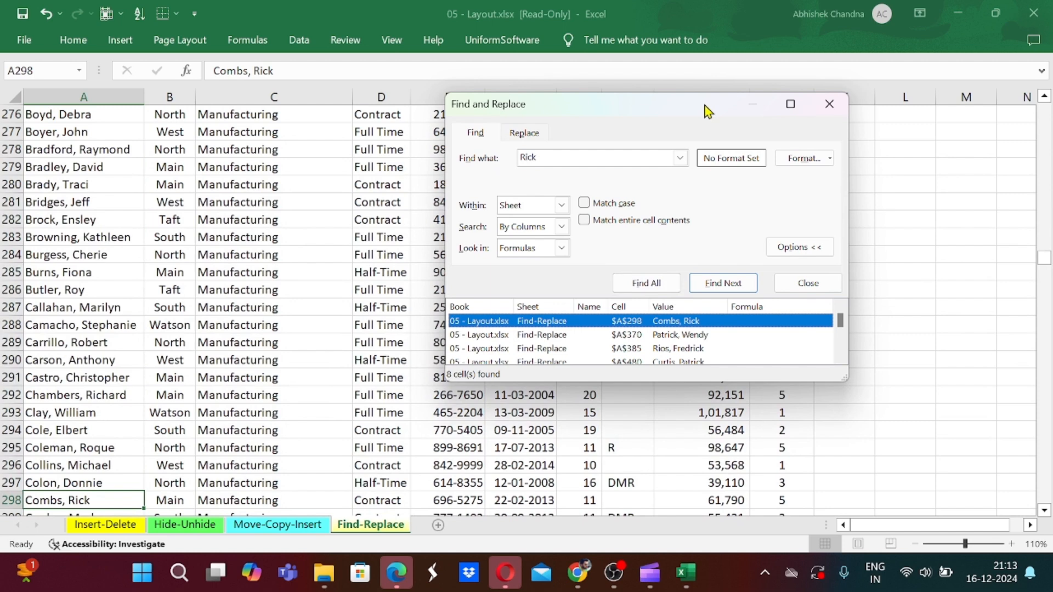
pyautogui.moveTo(707, 110); pyautogui.dragTo(729, 70)
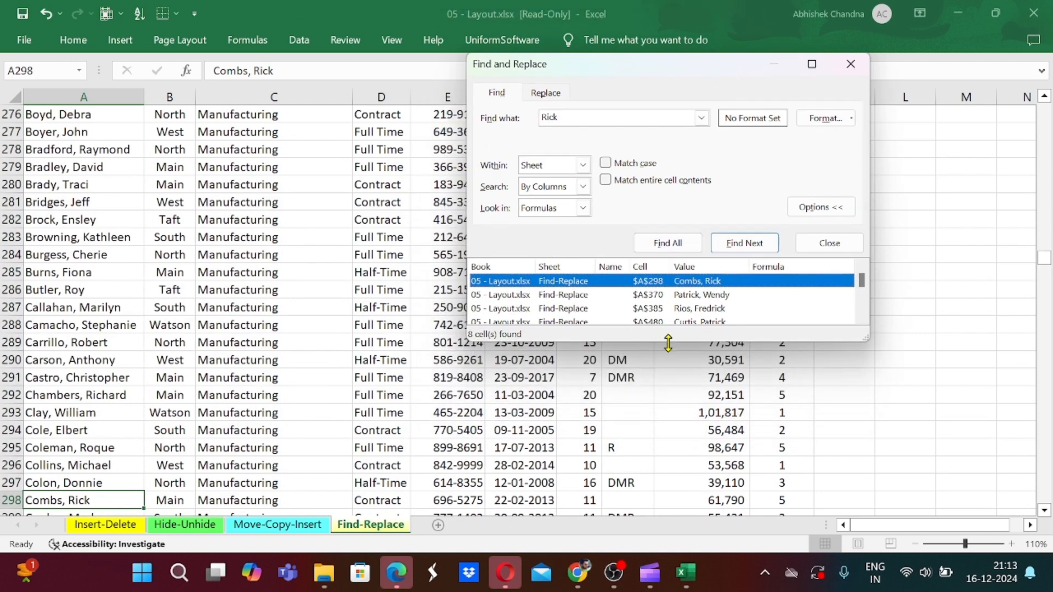
pyautogui.moveTo(669, 341); pyautogui.dragTo(675, 421)
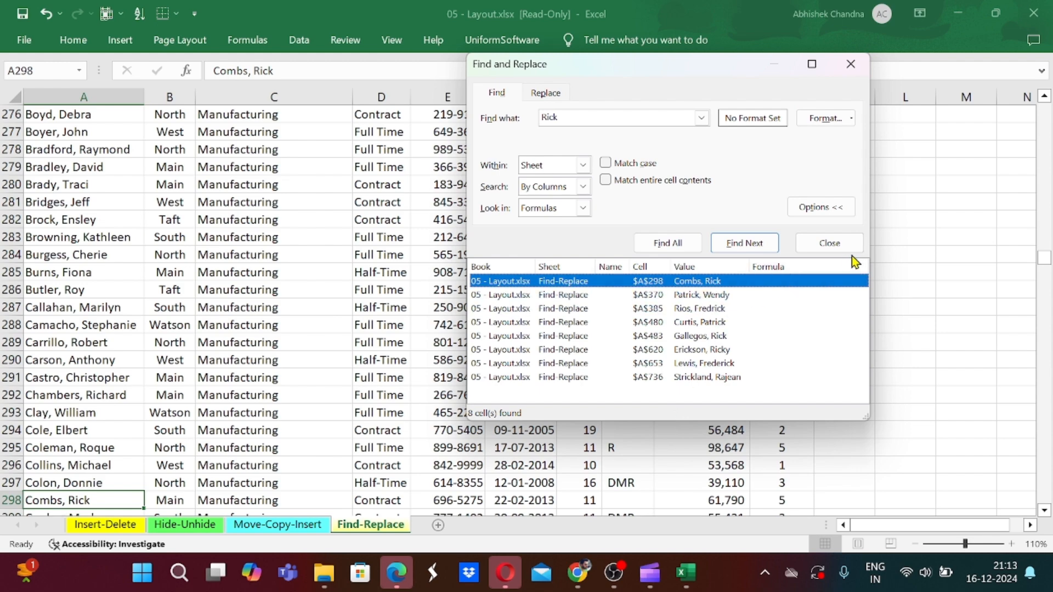
# - Go through the found employee names one by one to see each matching cell in the sheet
pyautogui.press('Down')
pyautogui.press('Down')
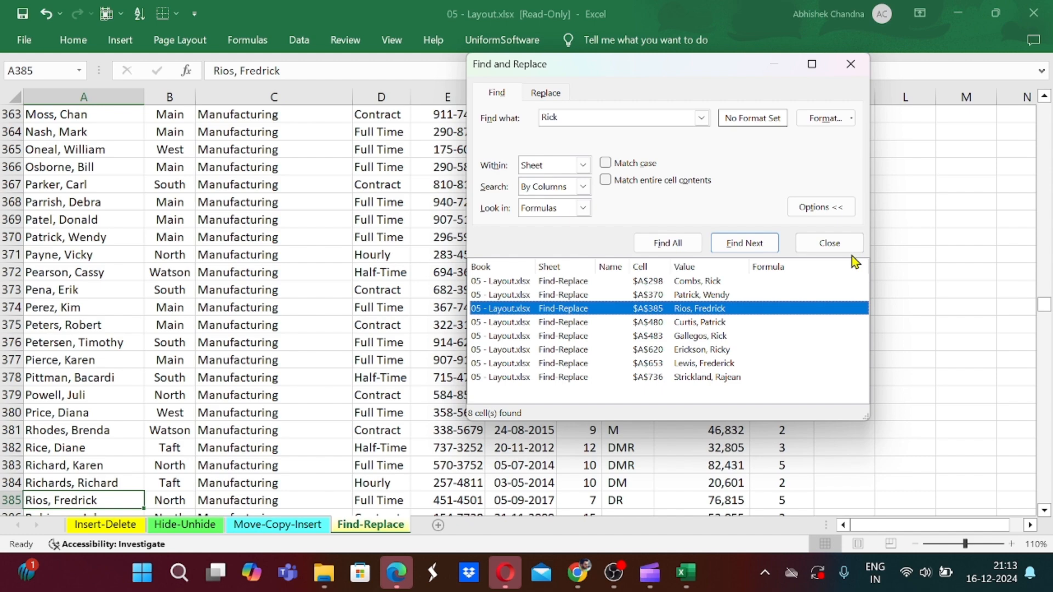
pyautogui.click(742, 324)
pyautogui.press('Down')
pyautogui.press('Down')
pyautogui.press('Down')
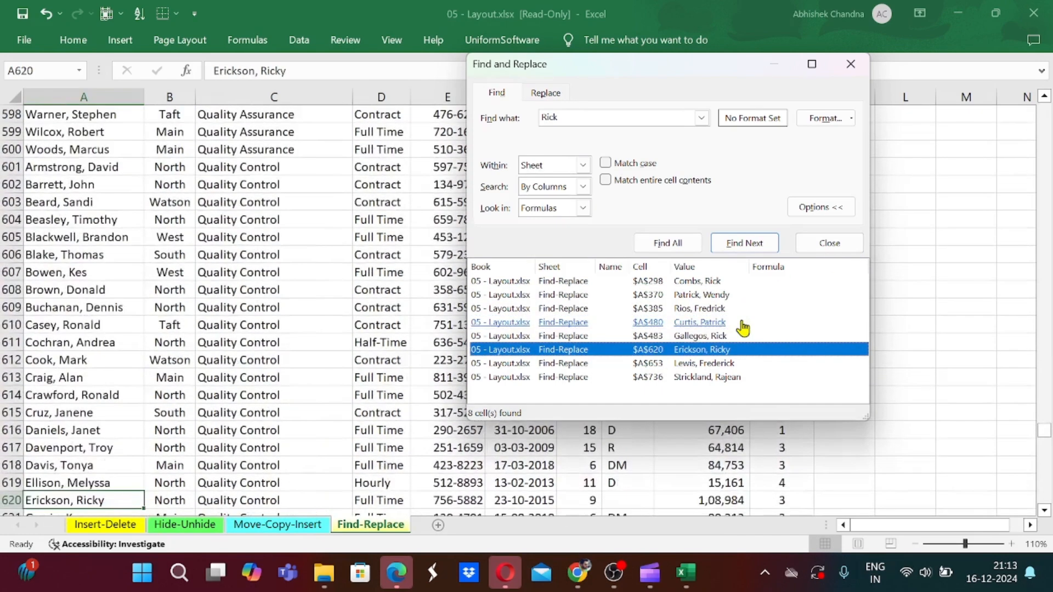
pyautogui.press('Down')
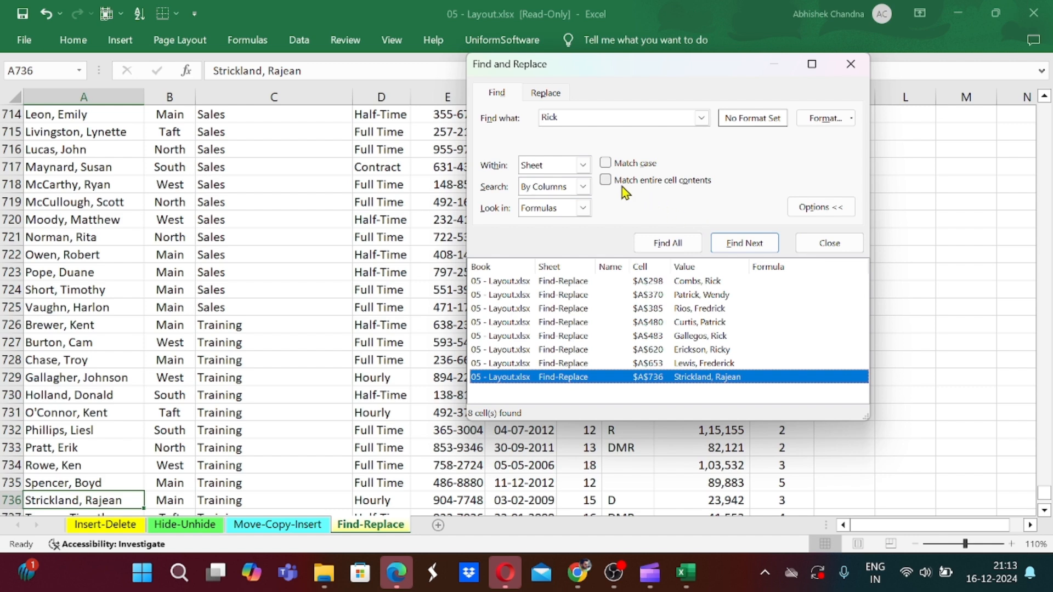
# - Enable Match case and Match entire cell contents, repeat the search for all matches of the first name, and close the search dialog
pyautogui.click(608, 164)
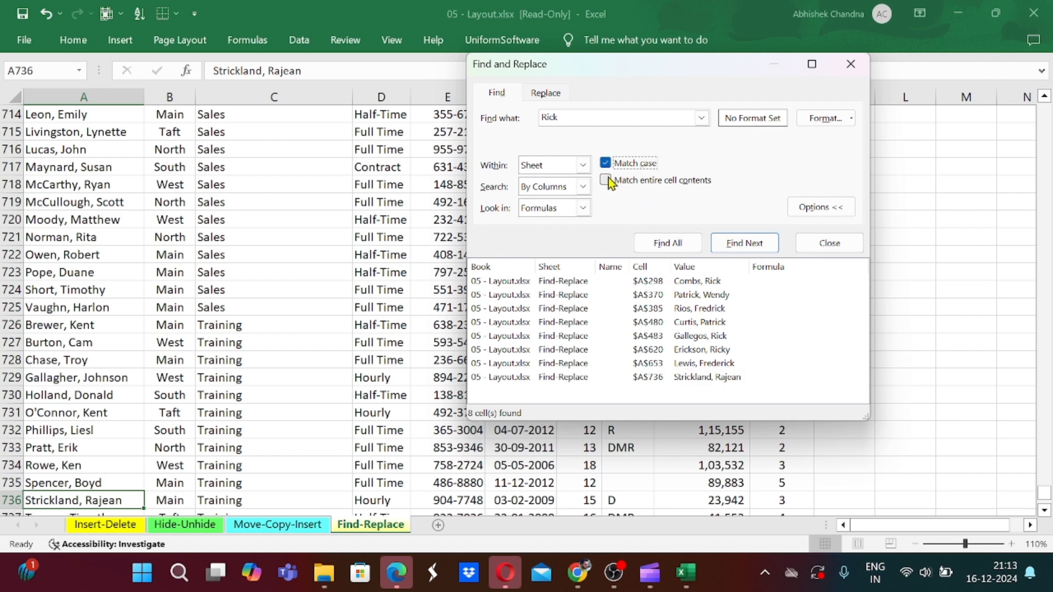
pyautogui.click(608, 179)
pyautogui.click(826, 207)
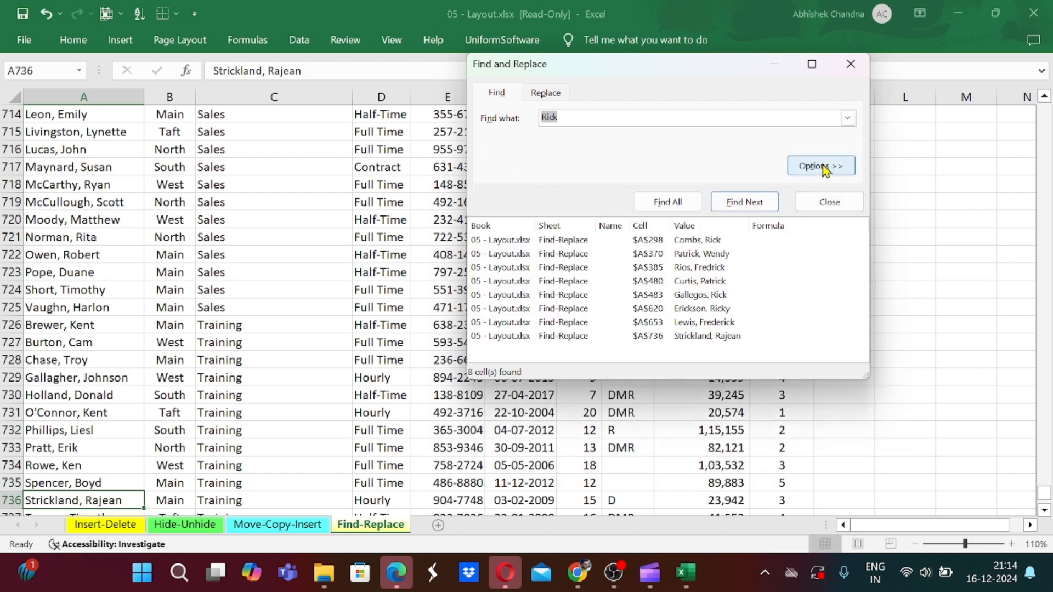
pyautogui.click(823, 166)
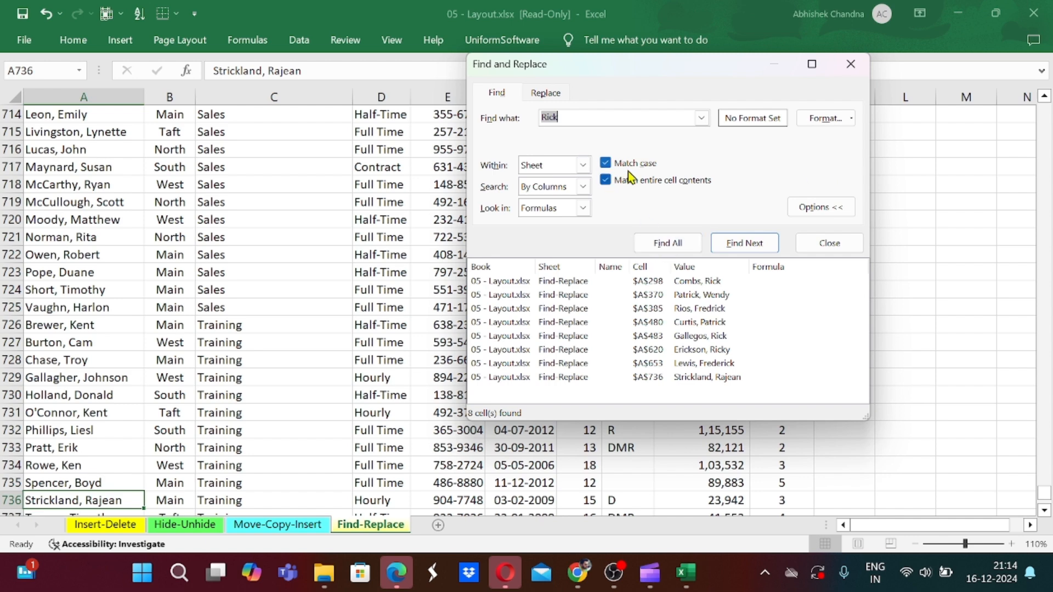
pyautogui.click(664, 245)
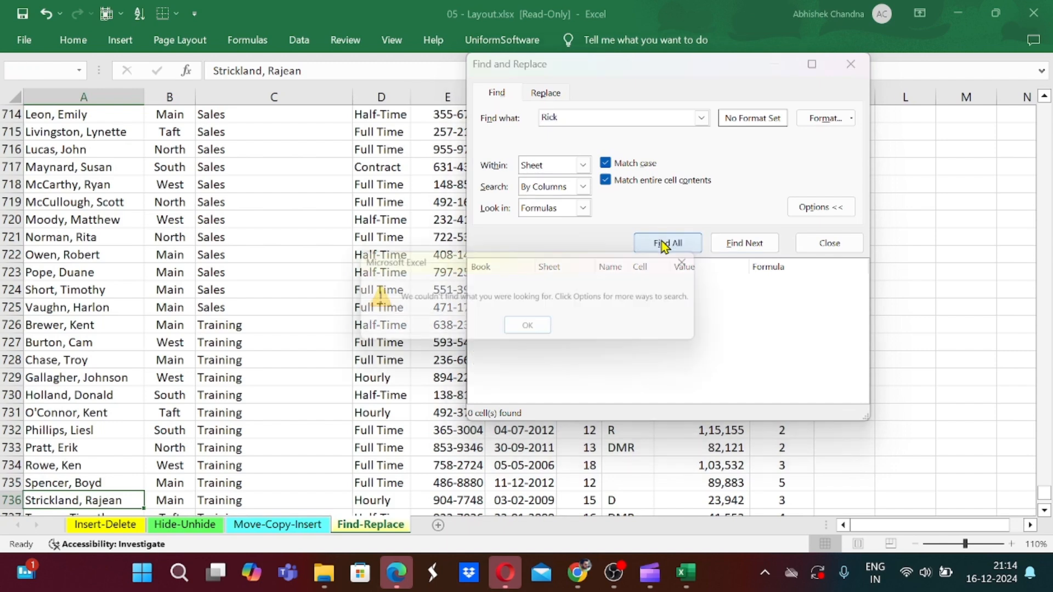
pyautogui.click(526, 329)
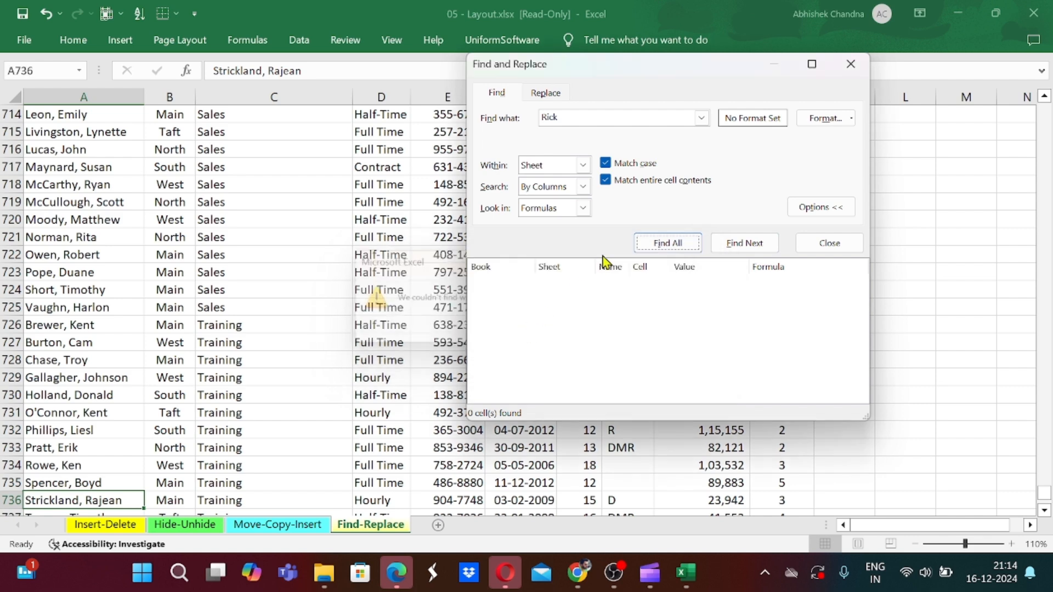
pyautogui.click(820, 245)
# - Return to the header row and examine the column headings and the codes in the Benefits column
pyautogui.click(515, 305)
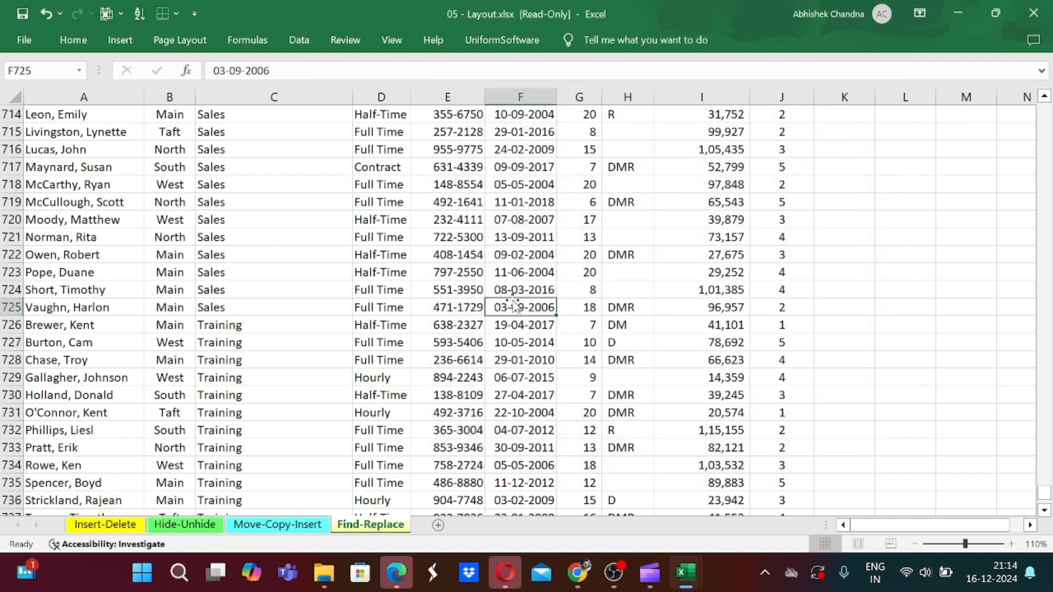
pyautogui.press('Up')
pyautogui.hotkey('ctrl', 'Up')
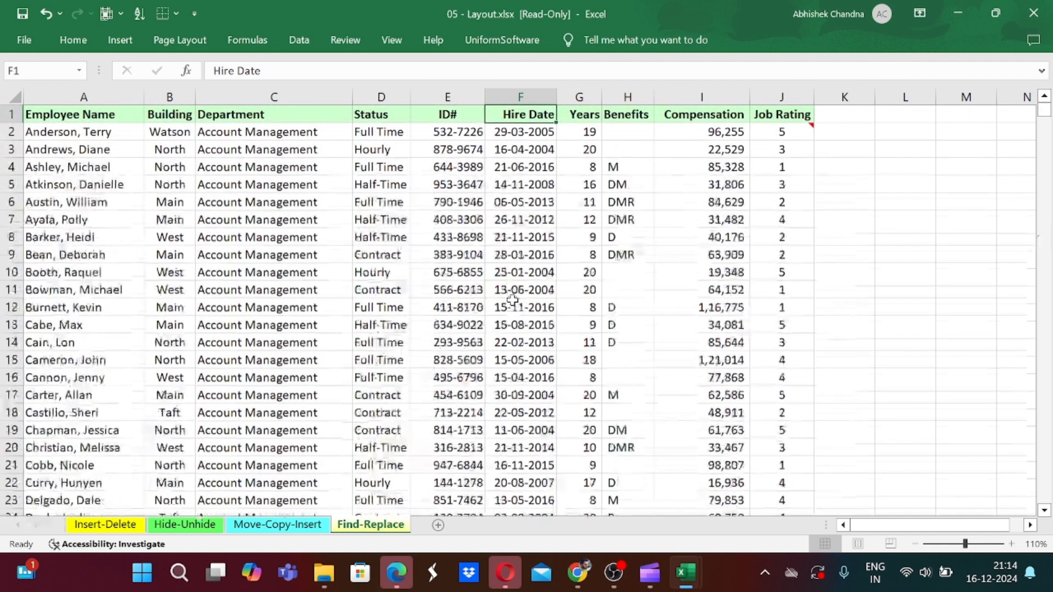
pyautogui.press('Left')
pyautogui.press('Left')
pyautogui.press('Left')
pyautogui.press('Left')
pyautogui.press('Right')
pyautogui.press('Right')
pyautogui.press('Right')
pyautogui.press('Right')
pyautogui.press('Right')
pyautogui.press('Right')
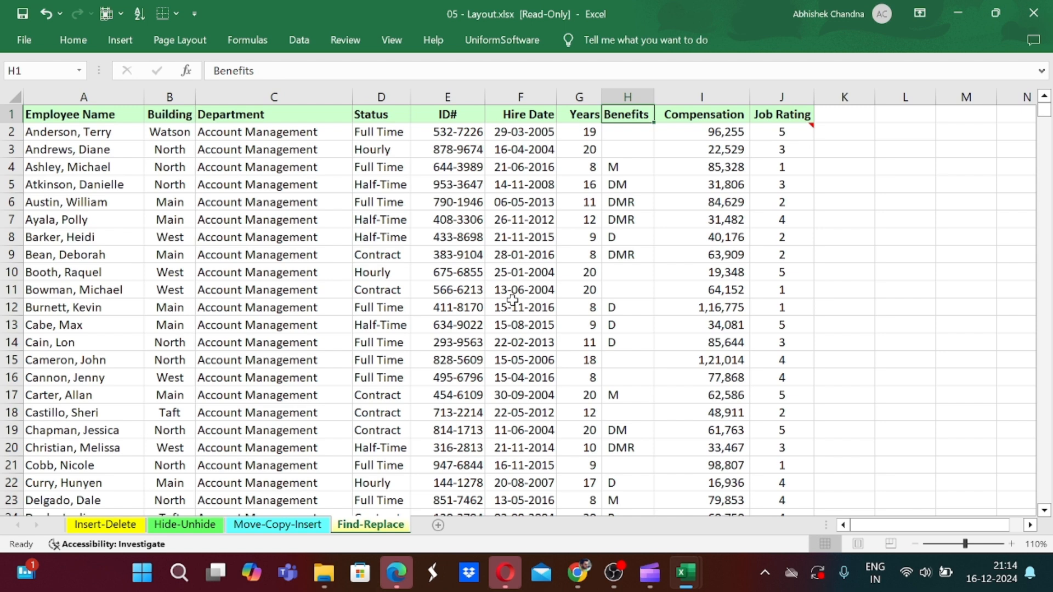
pyautogui.press('Down')
pyautogui.press('Down')
pyautogui.press('Down')
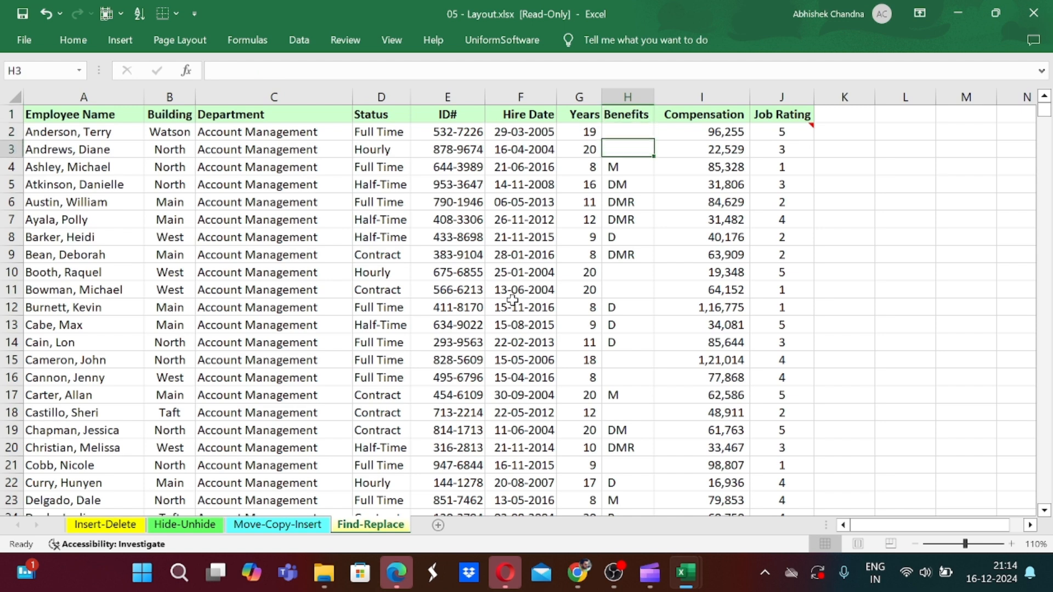
pyautogui.press('Down')
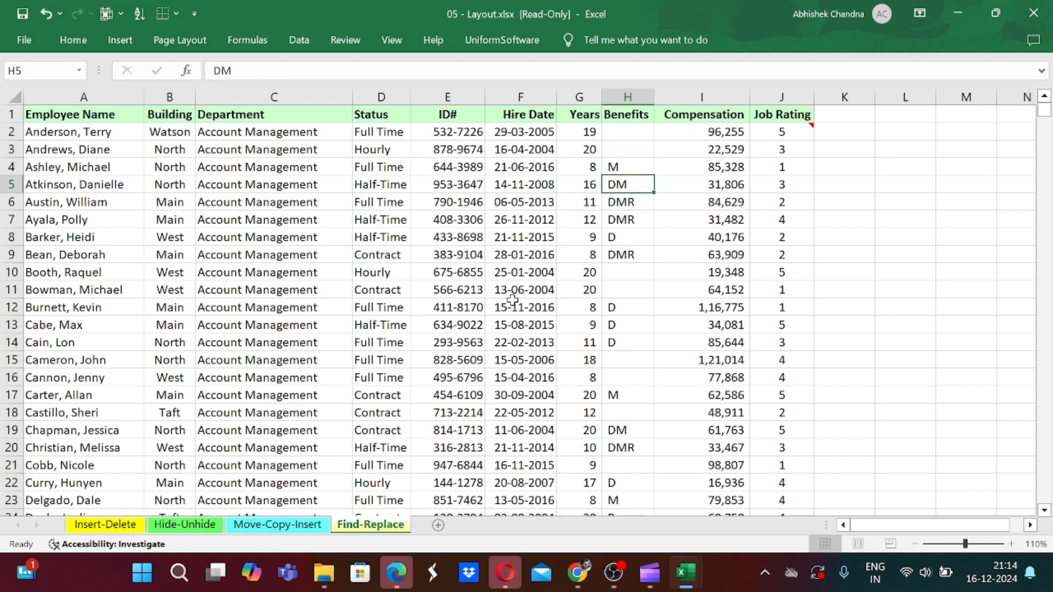
pyautogui.press('Down')
pyautogui.press('Up')
pyautogui.press('Up')
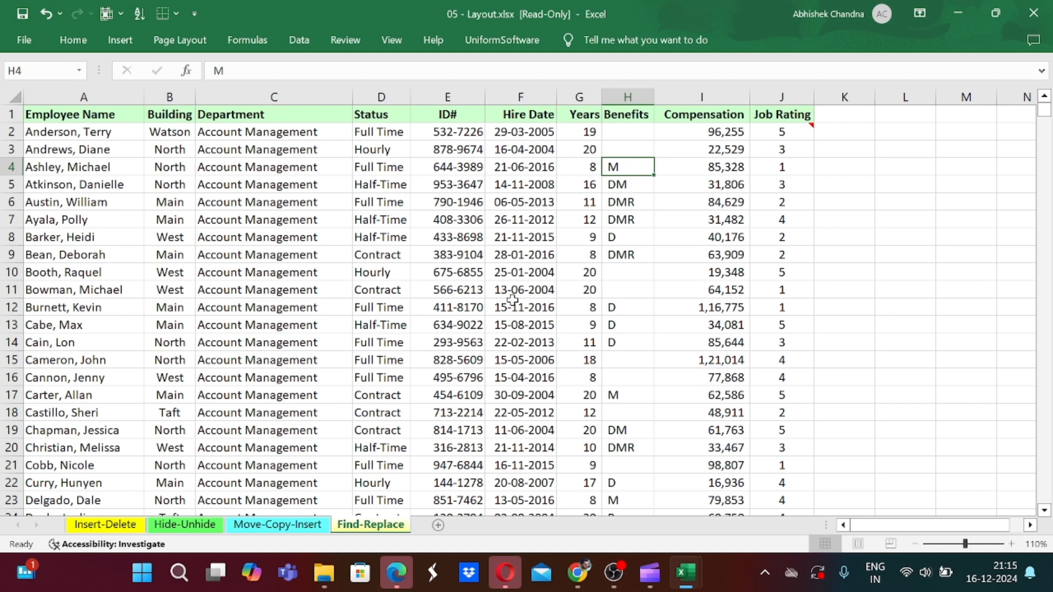
# - Find all cells in the Benefits column whose entire content is M, enlarging the results list
pyautogui.hotkey('ctrl', 'space')
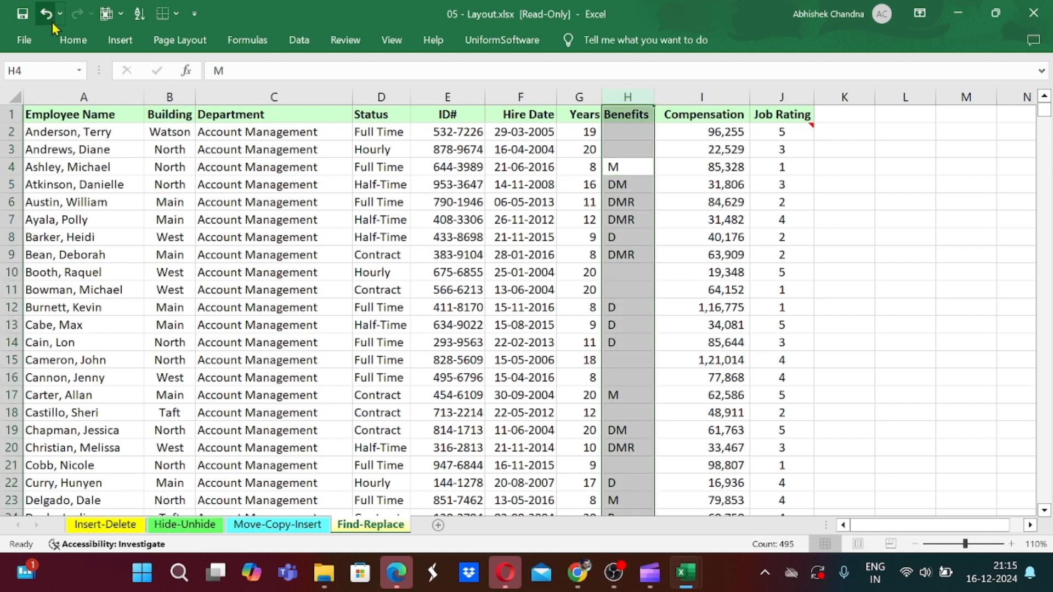
pyautogui.click(73, 40)
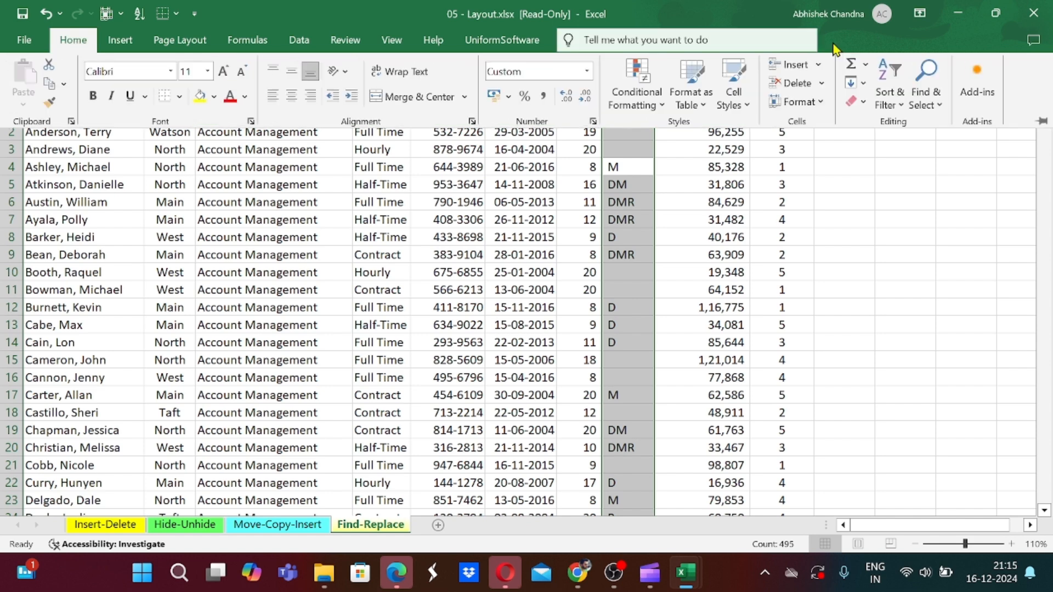
pyautogui.click(925, 97)
pyautogui.click(940, 123)
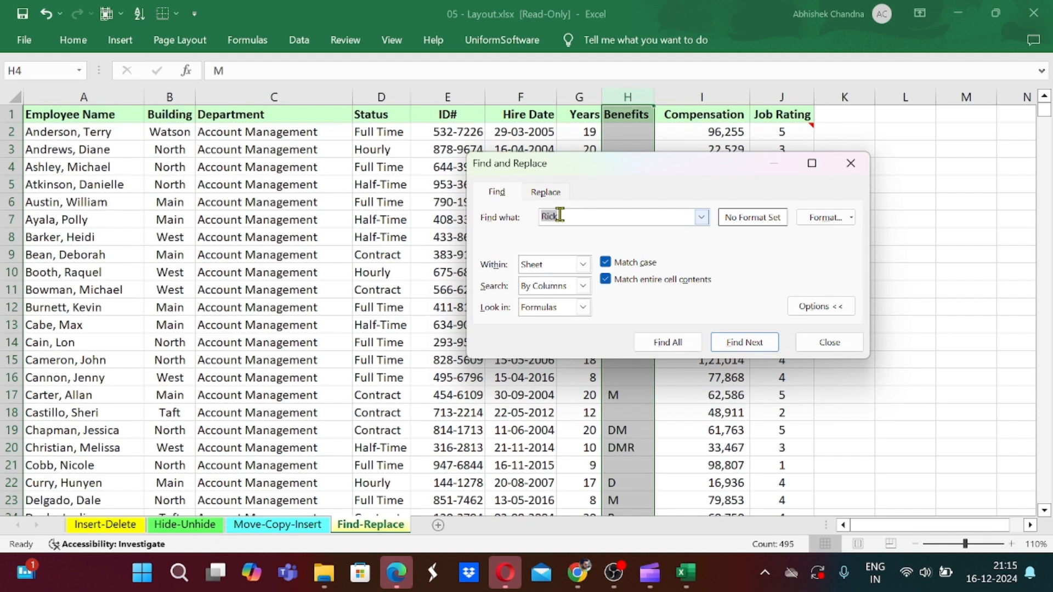
pyautogui.press('BackSpace')
pyautogui.write('M')
pyautogui.click(679, 347)
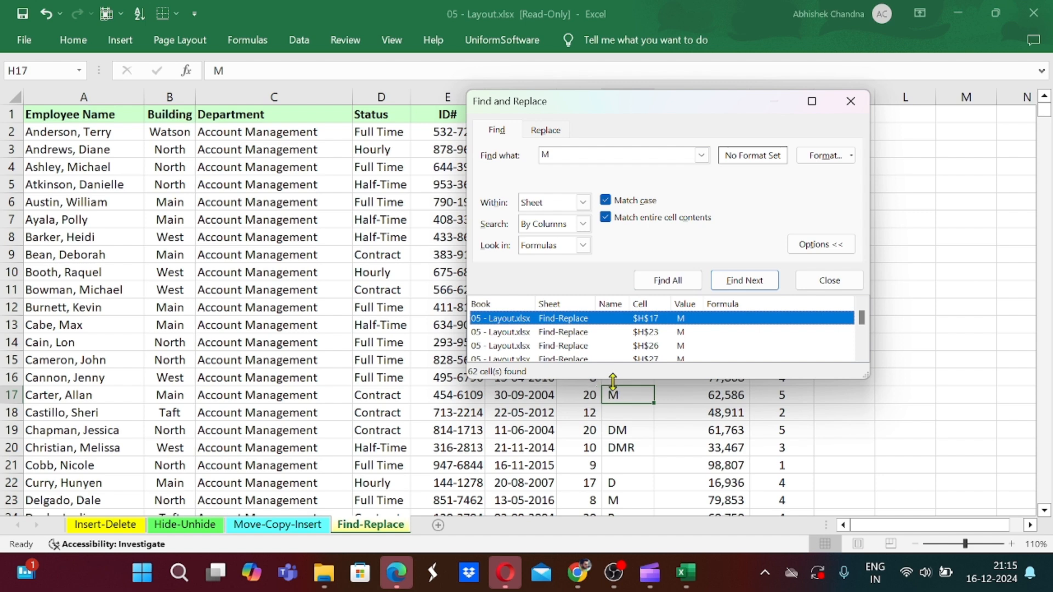
pyautogui.moveTo(603, 384); pyautogui.dragTo(612, 453)
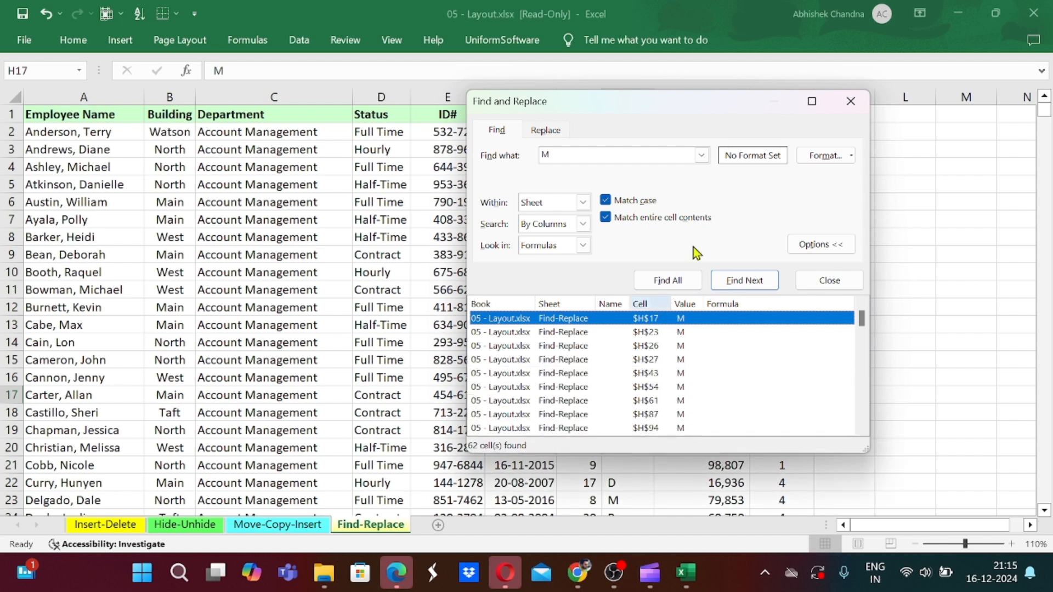
# - Turn off Match entire cell contents and find all cells containing M within the Benefits column only
pyautogui.click(607, 217)
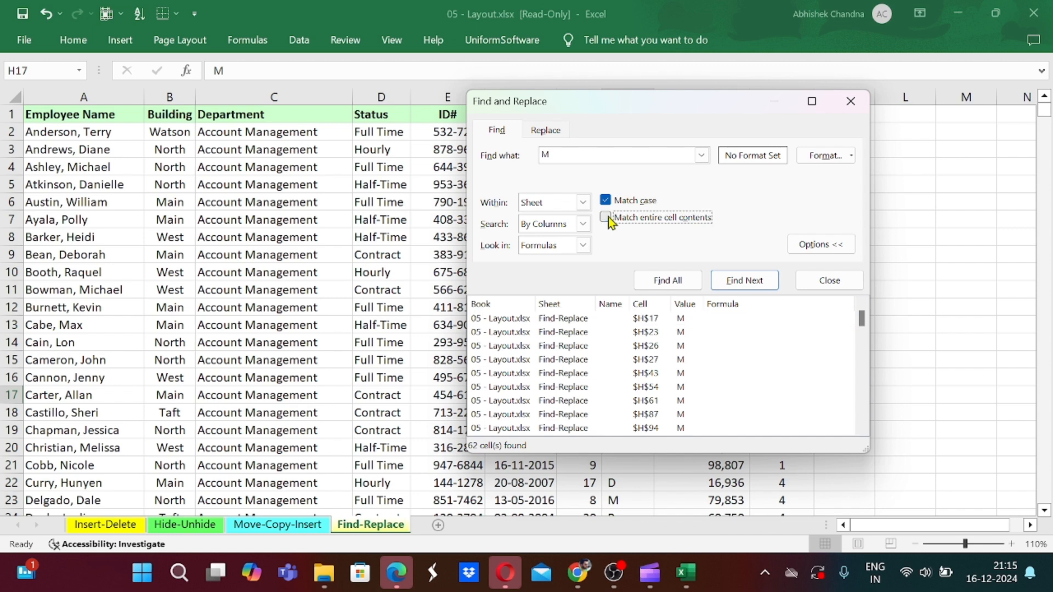
pyautogui.click(678, 280)
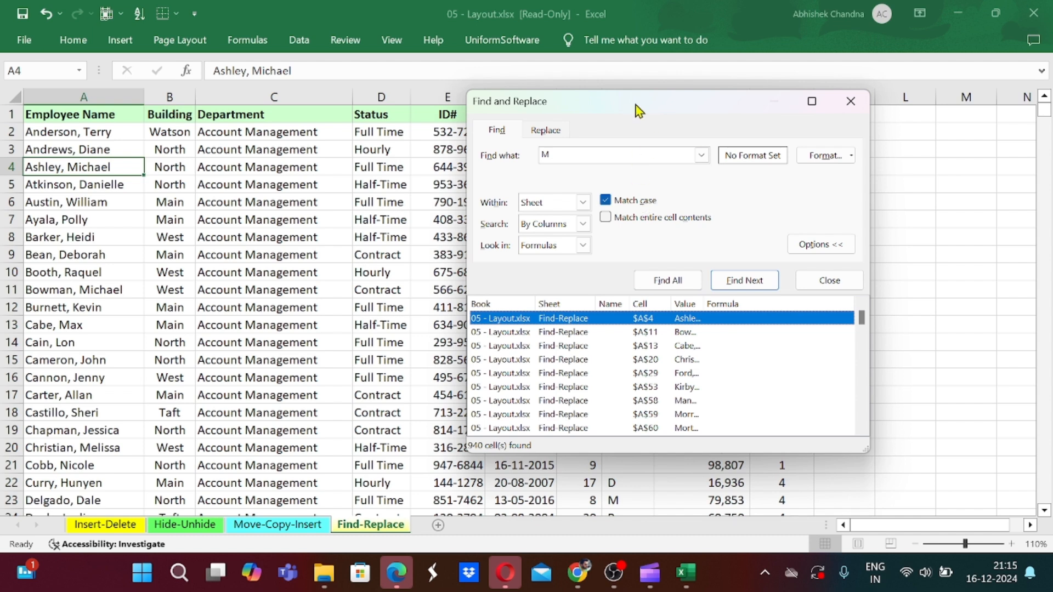
pyautogui.moveTo(635, 108); pyautogui.dragTo(272, 123)
pyautogui.click(617, 198)
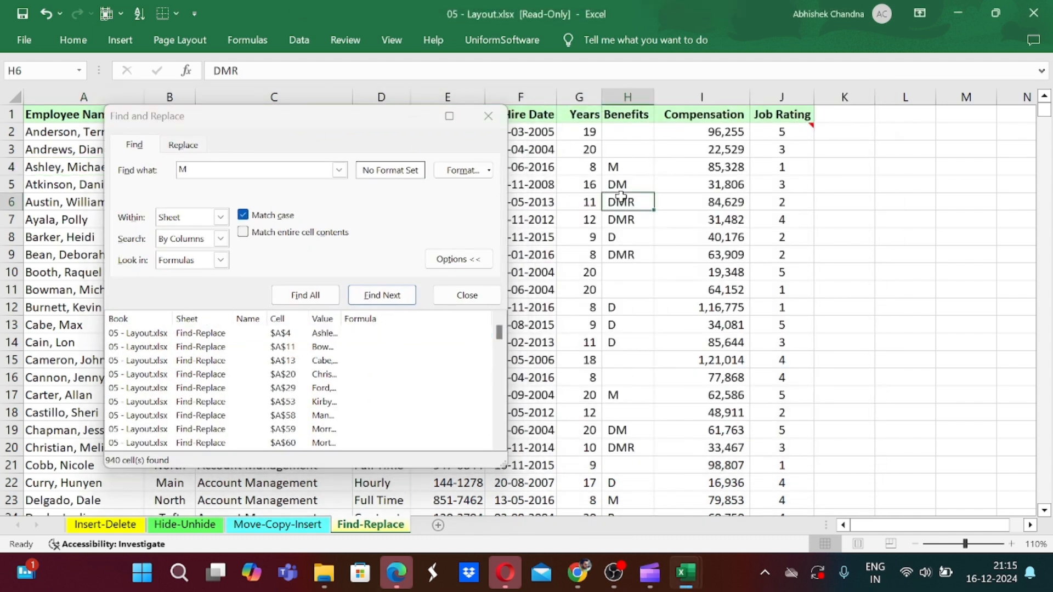
pyautogui.hotkey('ctrl', 'space')
pyautogui.click(332, 295)
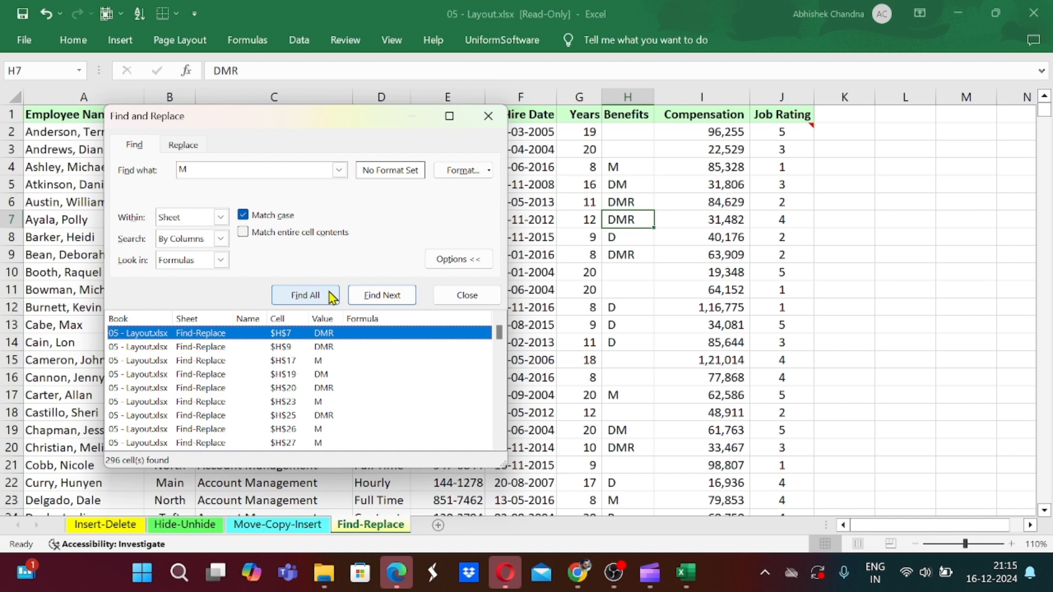
# - Go through the found Benefits cells containing M down to cell H26
pyautogui.click(396, 347)
pyautogui.press('Down')
pyautogui.press('Down')
pyautogui.press('Down')
pyautogui.press('Down')
pyautogui.press('Down')
pyautogui.press('Down')
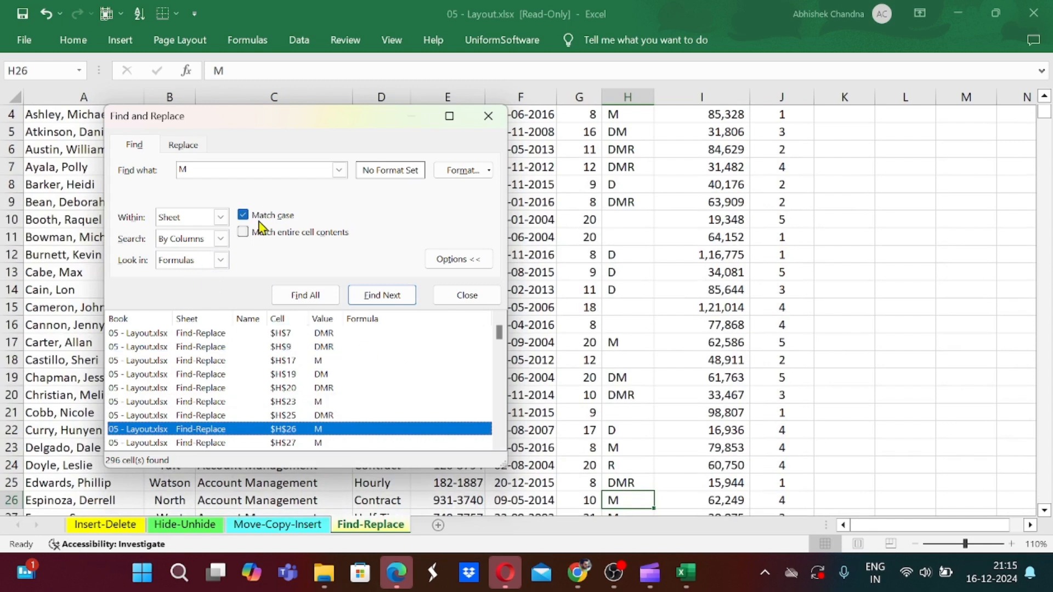
# - Turn Match entire cell contents back on and find all exact M entries in the Benefits column again
pyautogui.click(244, 232)
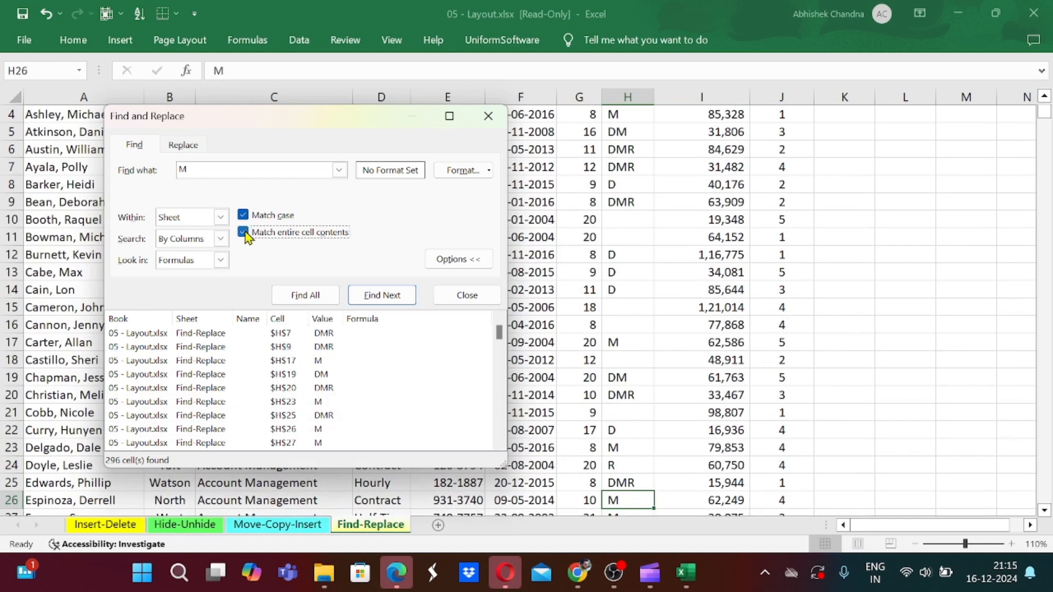
pyautogui.click(322, 299)
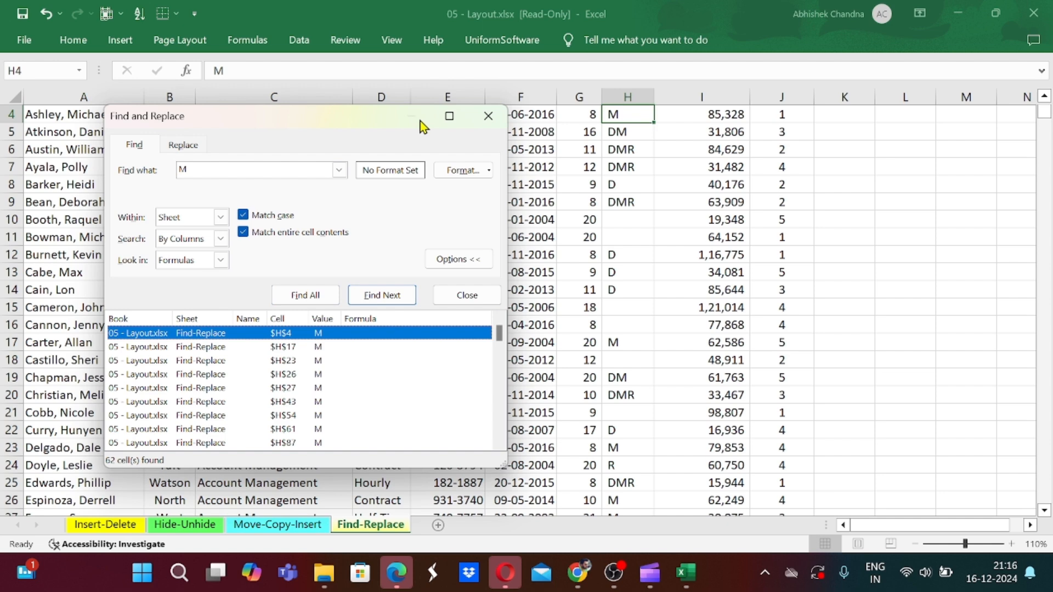
# - Reopen the Find dialog and set the search scope to the whole workbook
pyautogui.click(488, 116)
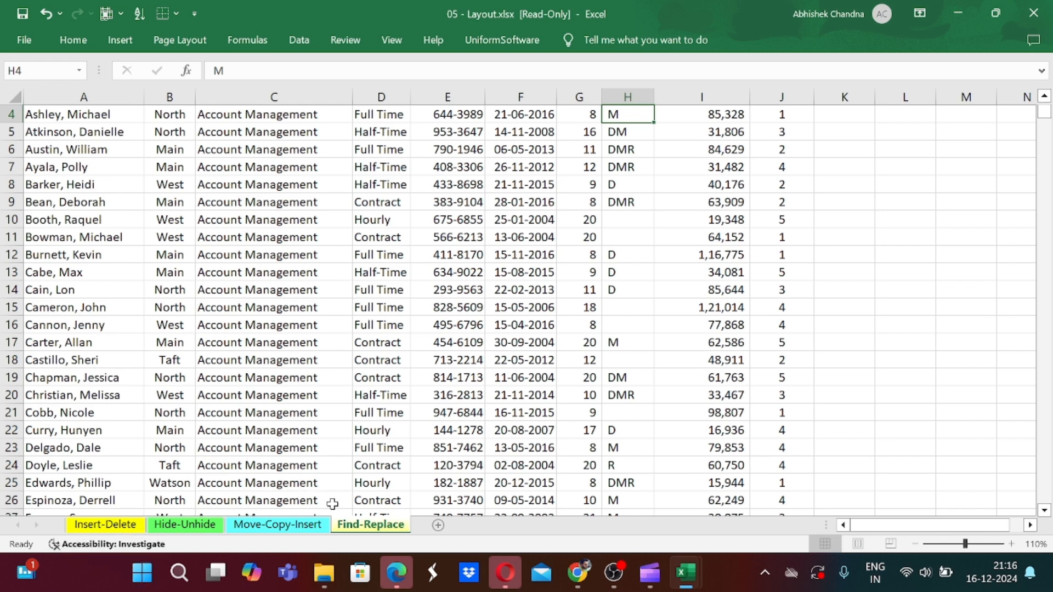
pyautogui.hotkey('ctrl', 'f')
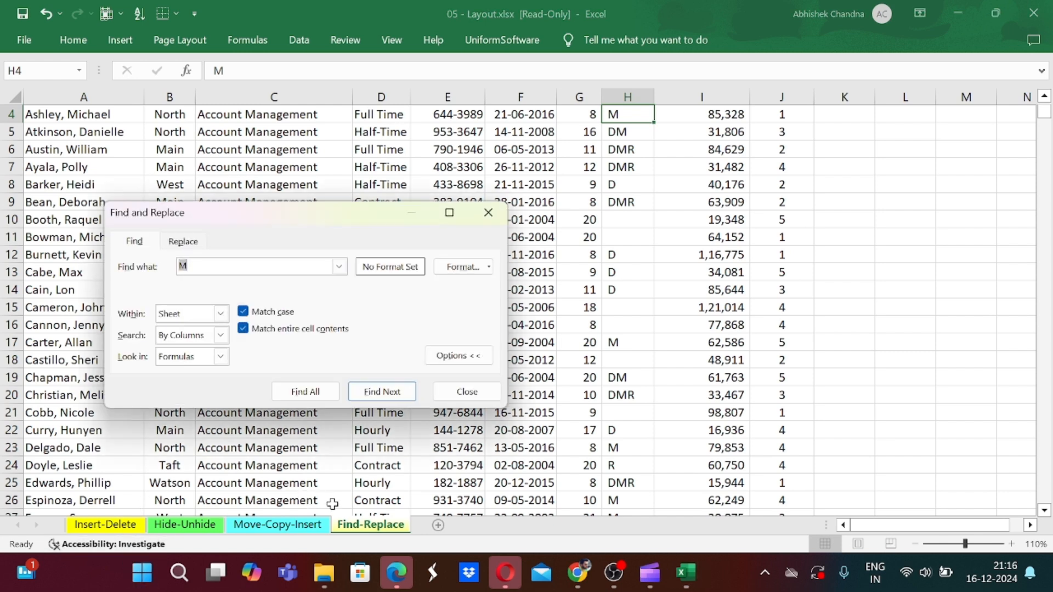
pyautogui.click(221, 314)
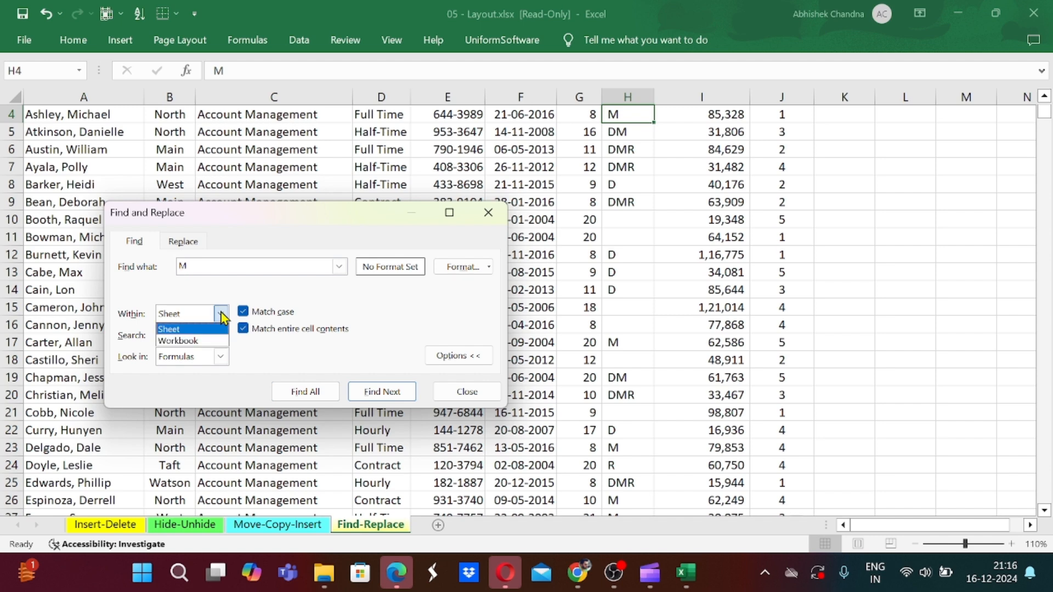
pyautogui.click(199, 341)
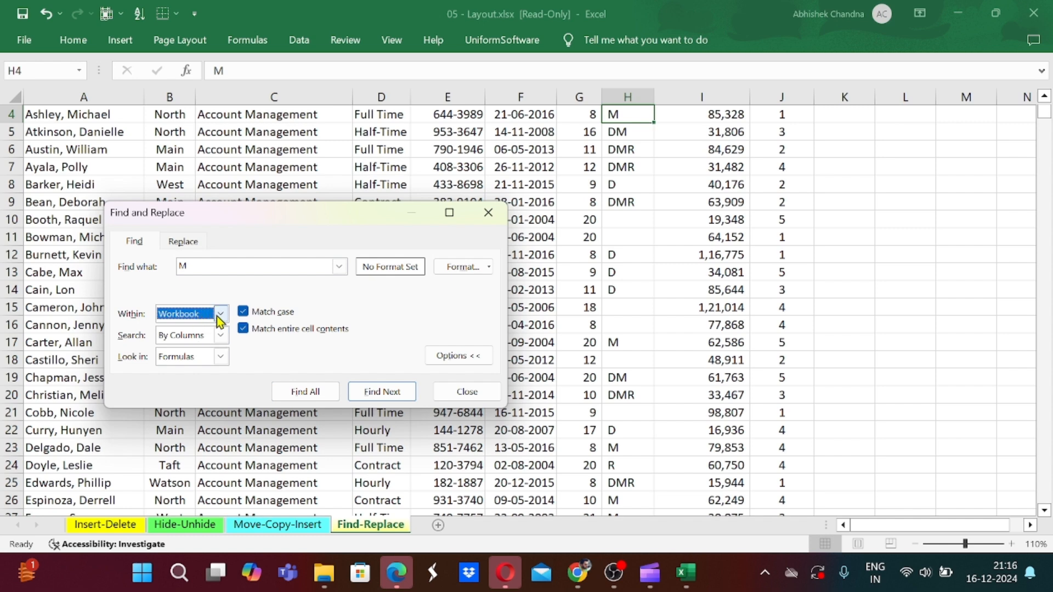
# - Try Values as the Look in option and set it back to Formulas
pyautogui.click(221, 358)
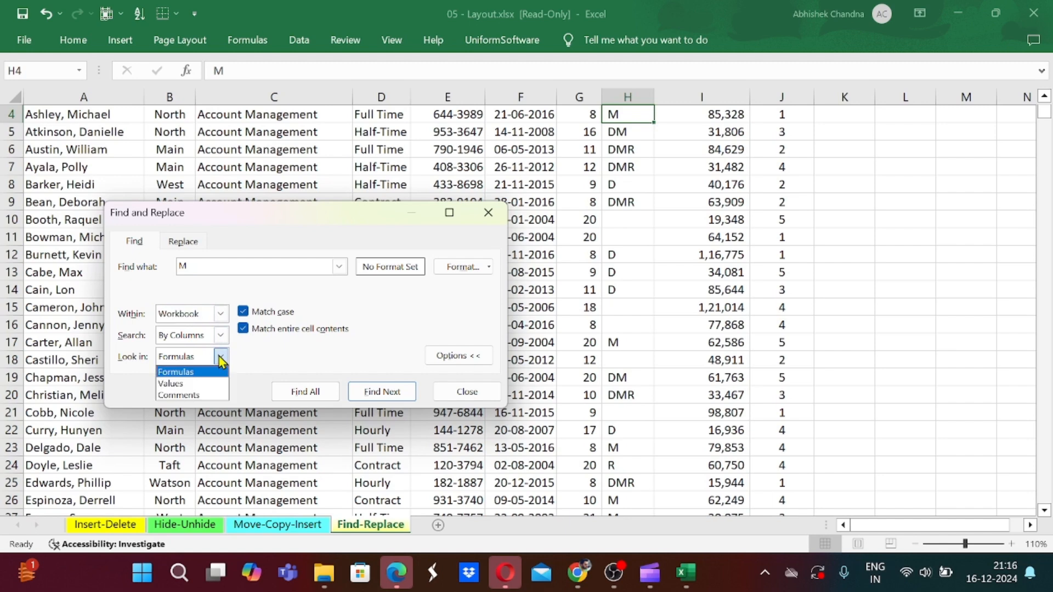
pyautogui.click(186, 384)
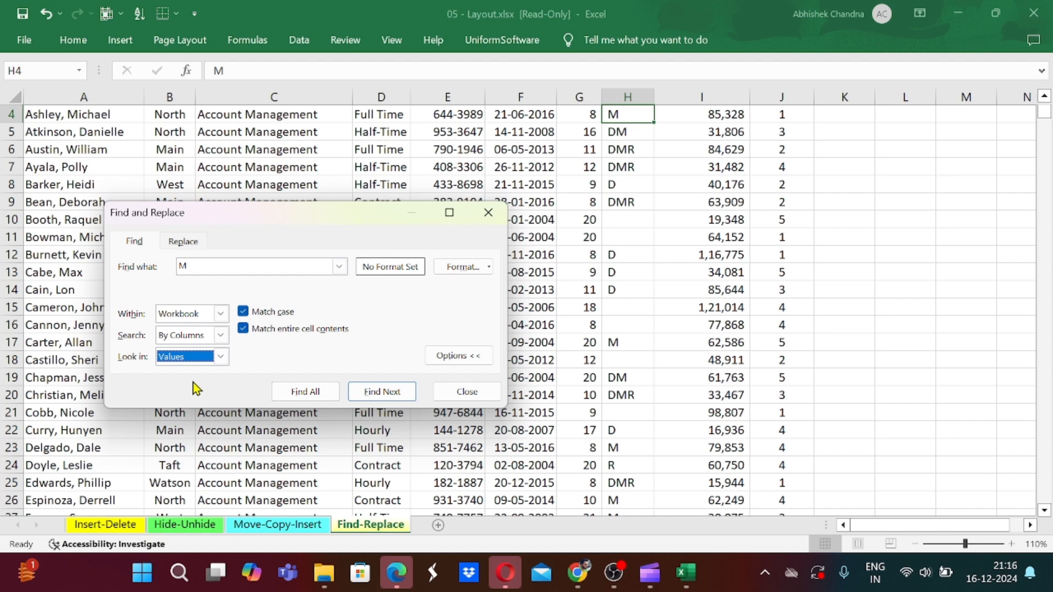
pyautogui.click(220, 357)
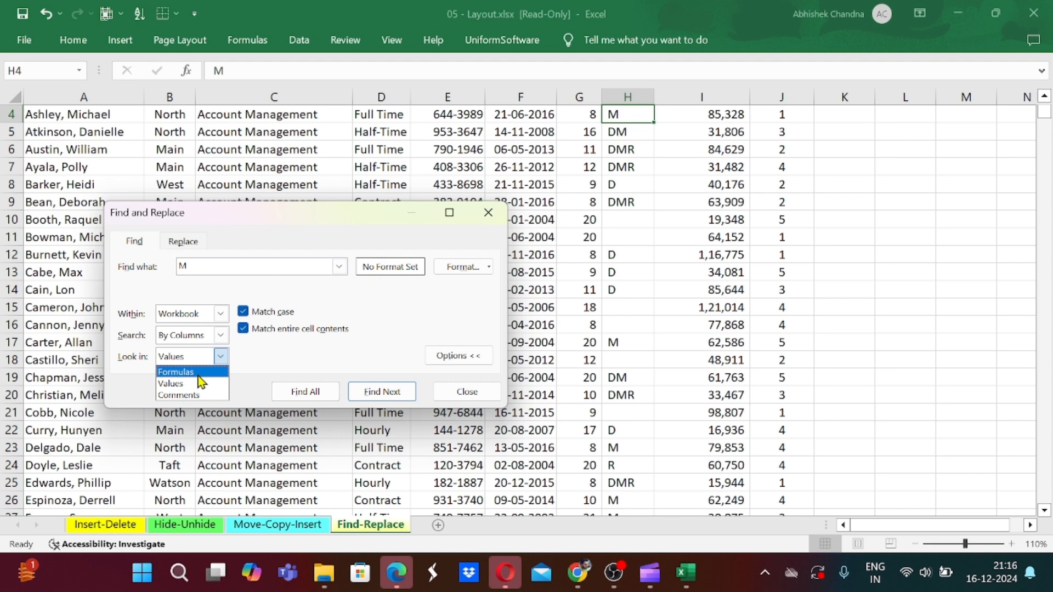
pyautogui.click(197, 375)
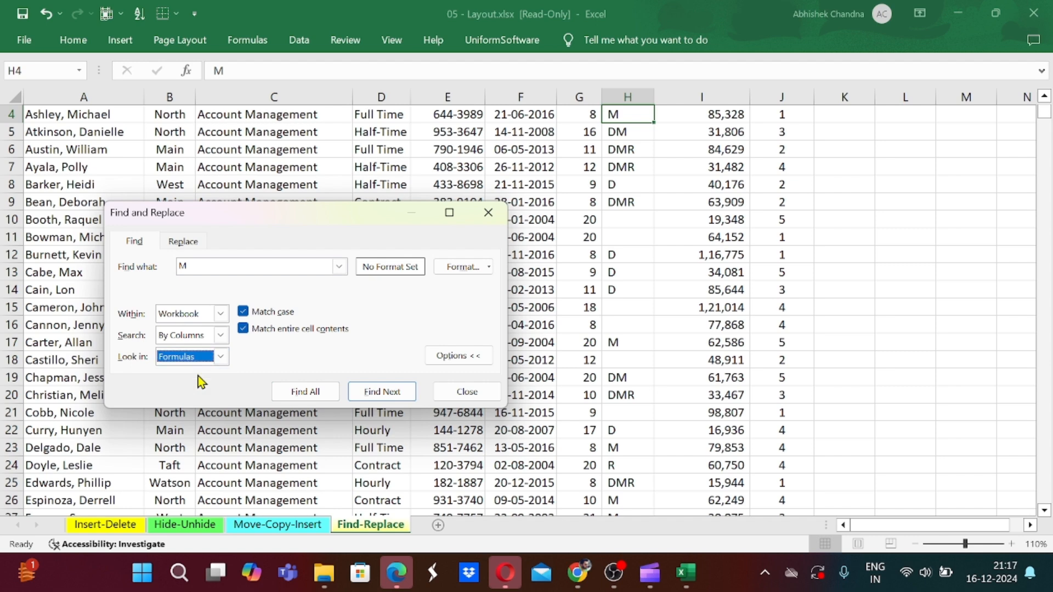
# - Set the search to look in Comments, with Match case and Match entire cell contents turned off
pyautogui.click(219, 358)
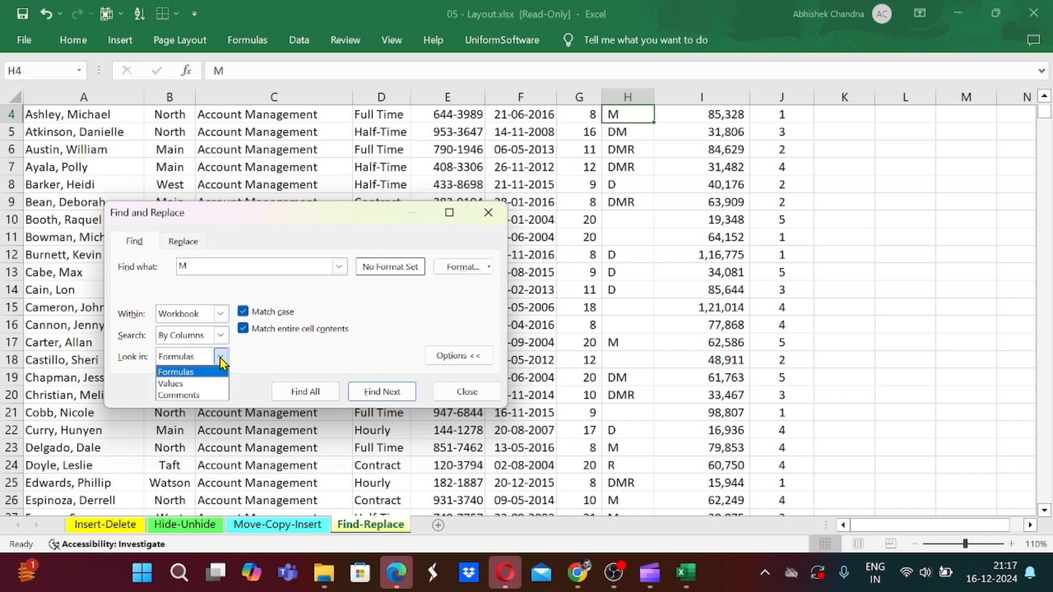
pyautogui.click(186, 395)
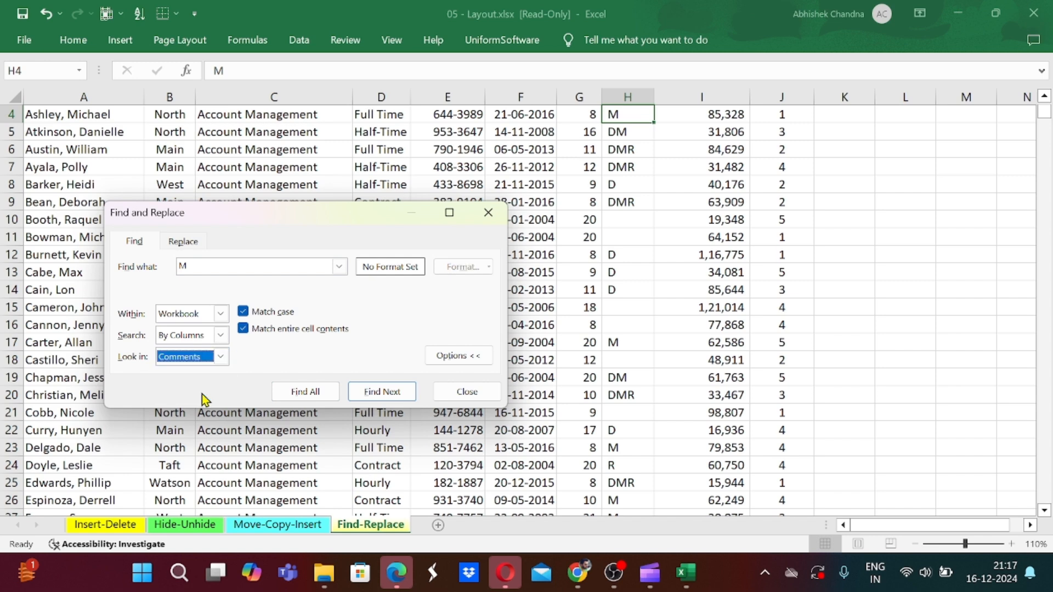
pyautogui.click(243, 311)
pyautogui.click(244, 332)
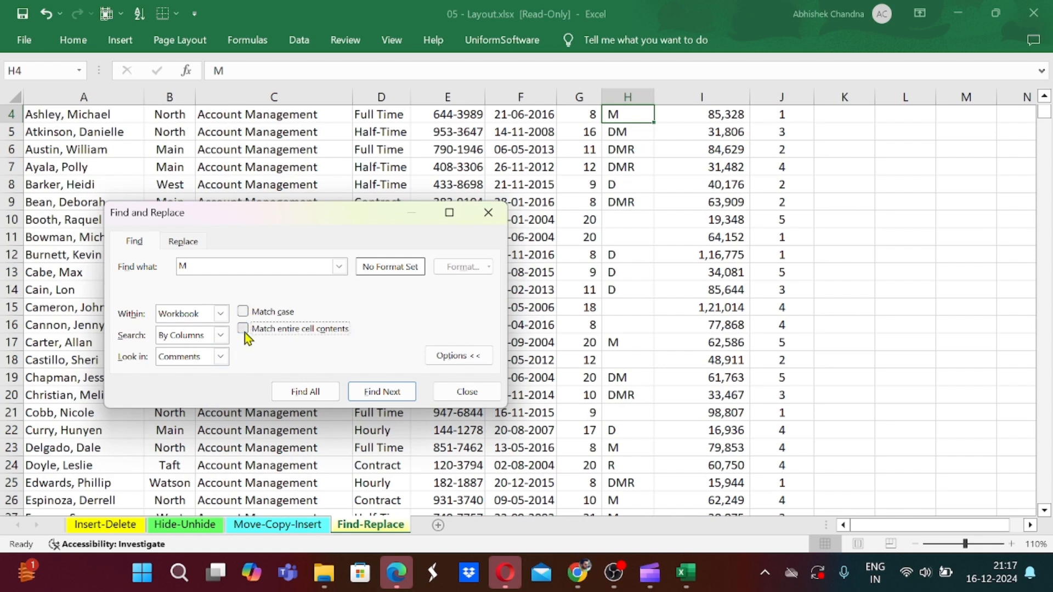
# - Find all comments within the current sheet that contain the person's first name, view the matching cell's comment and close the search
pyautogui.click(217, 267)
pyautogui.press('BackSpace')
pyautogui.write('Rick')
pyautogui.click(220, 314)
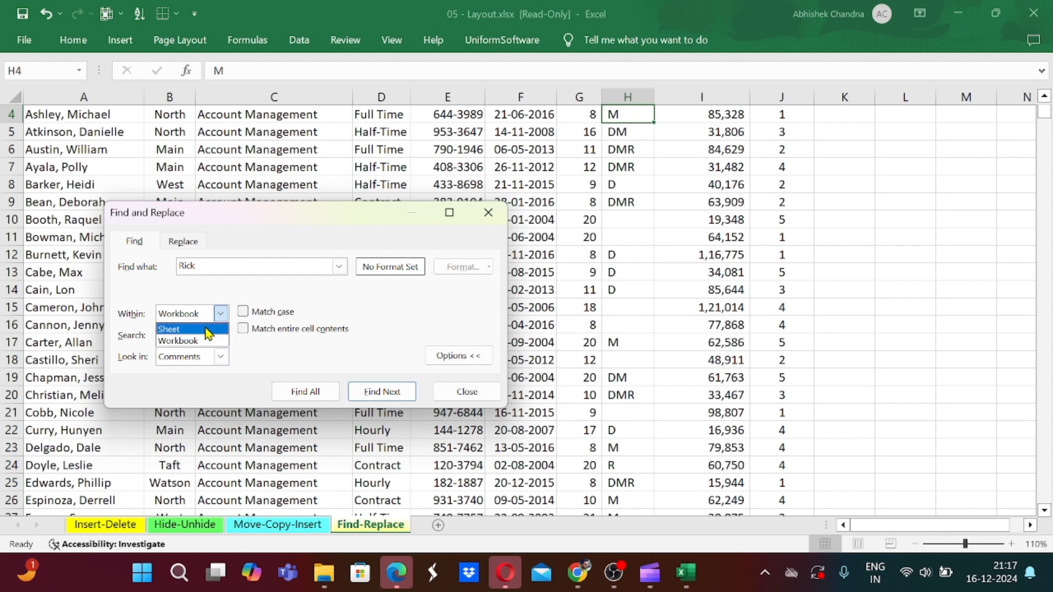
pyautogui.click(208, 330)
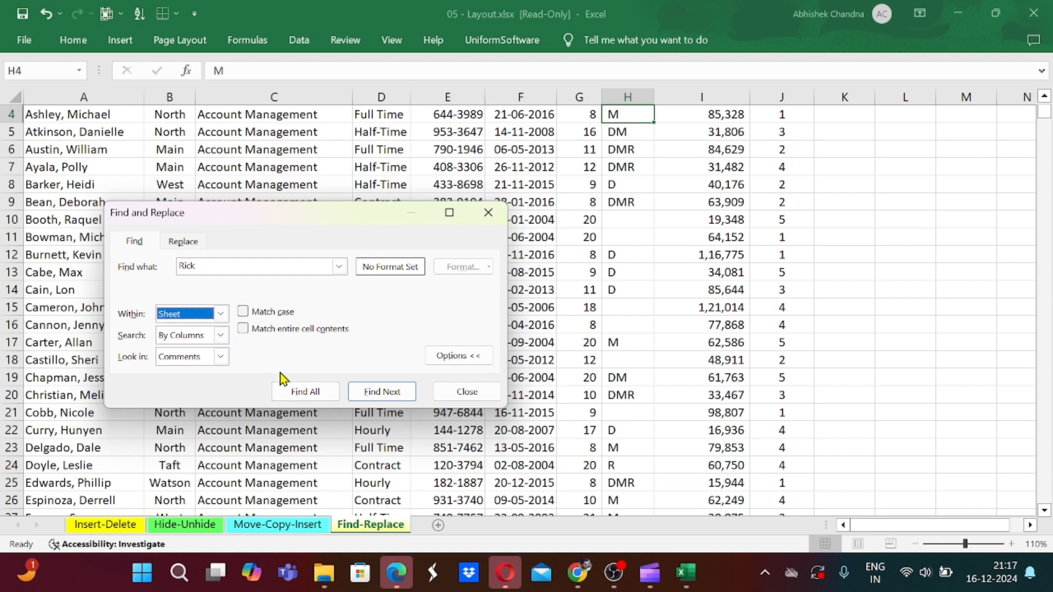
pyautogui.click(315, 392)
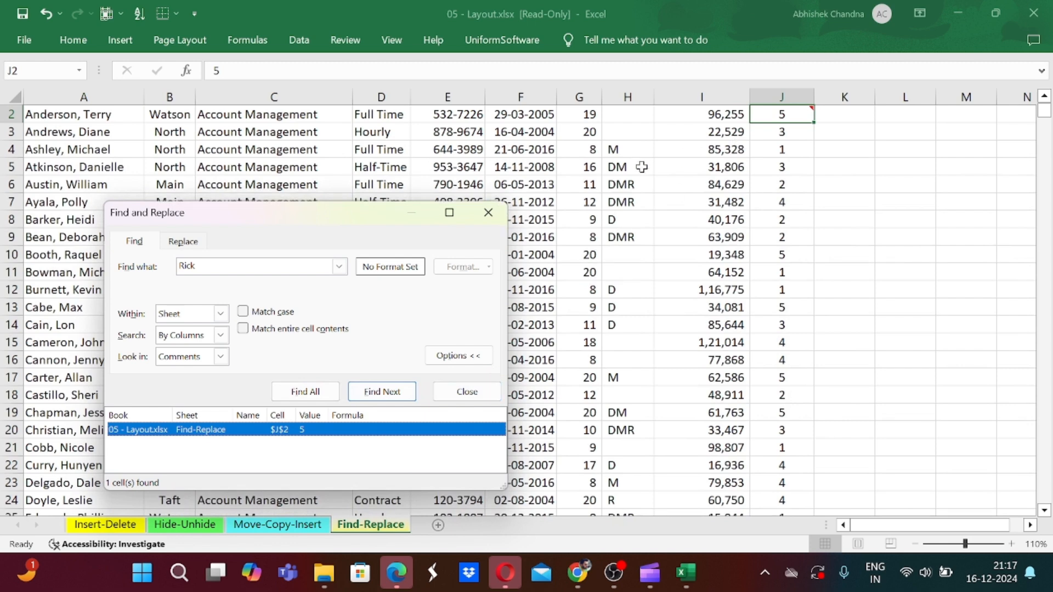
pyautogui.moveTo(778, 113)
pyautogui.click(478, 395)
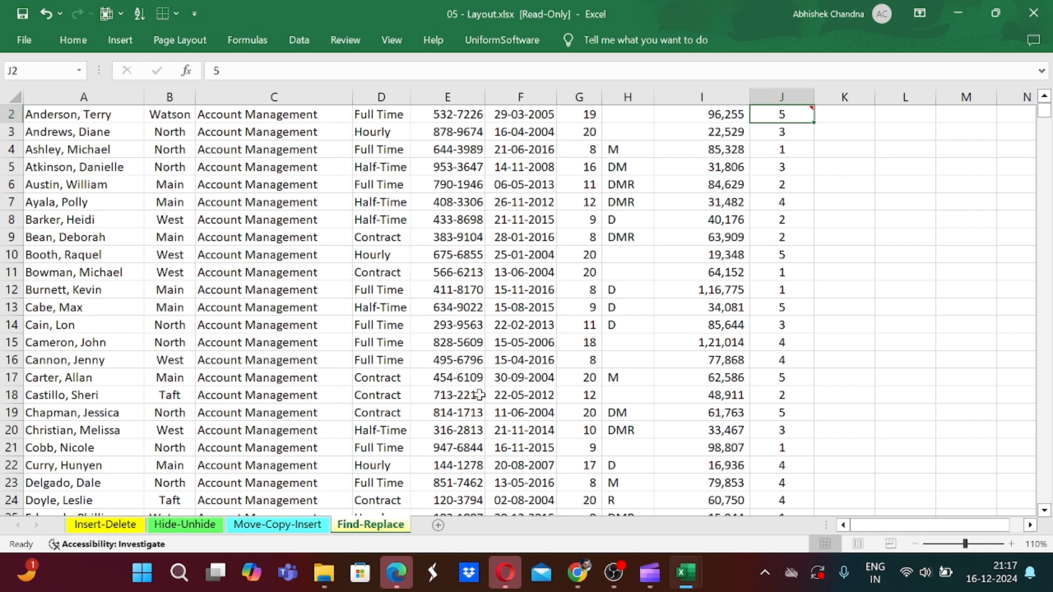
# - Examine the Status column's header and the status types in its first rows, ending on cell D5
pyautogui.press('Up')
pyautogui.press('Left')
pyautogui.press('Right')
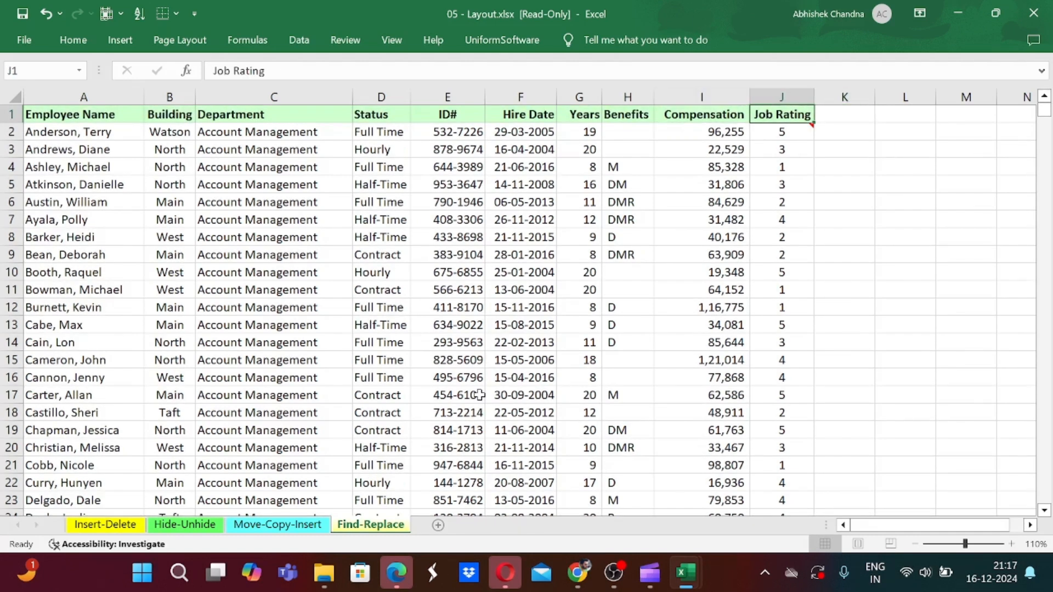
pyautogui.press('Left')
pyautogui.press('Right')
pyautogui.press('Right')
pyautogui.press('Left')
pyautogui.press('Left')
pyautogui.press('Left')
pyautogui.press('Left')
pyautogui.press('Left')
pyautogui.press('Left')
pyautogui.press('Left')
pyautogui.press('Down')
pyautogui.press('Up')
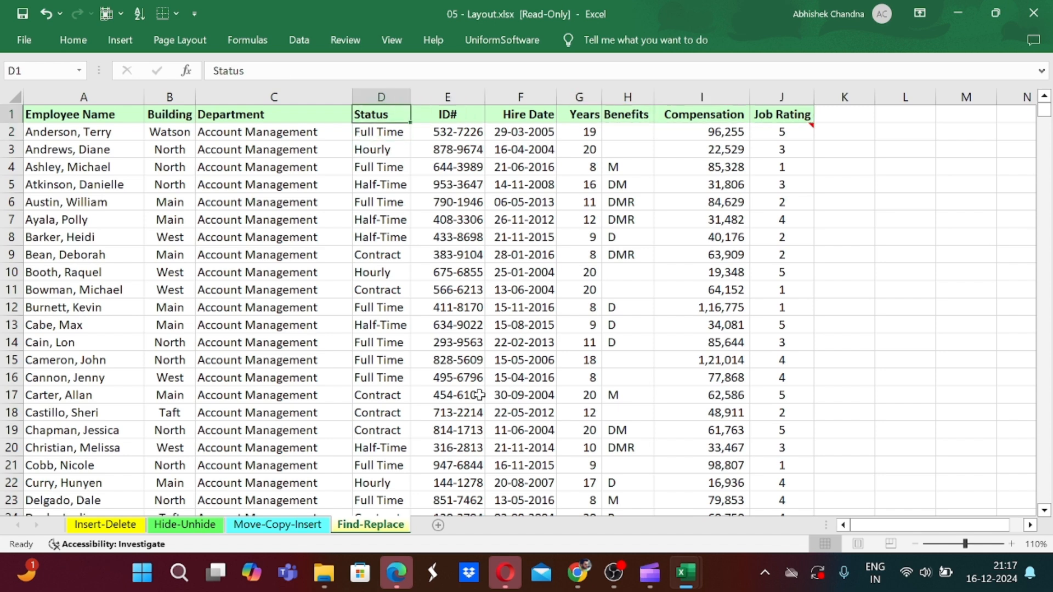
pyautogui.press('Down')
pyautogui.press('Up')
pyautogui.press('Down')
pyautogui.press('Down')
pyautogui.press('Down')
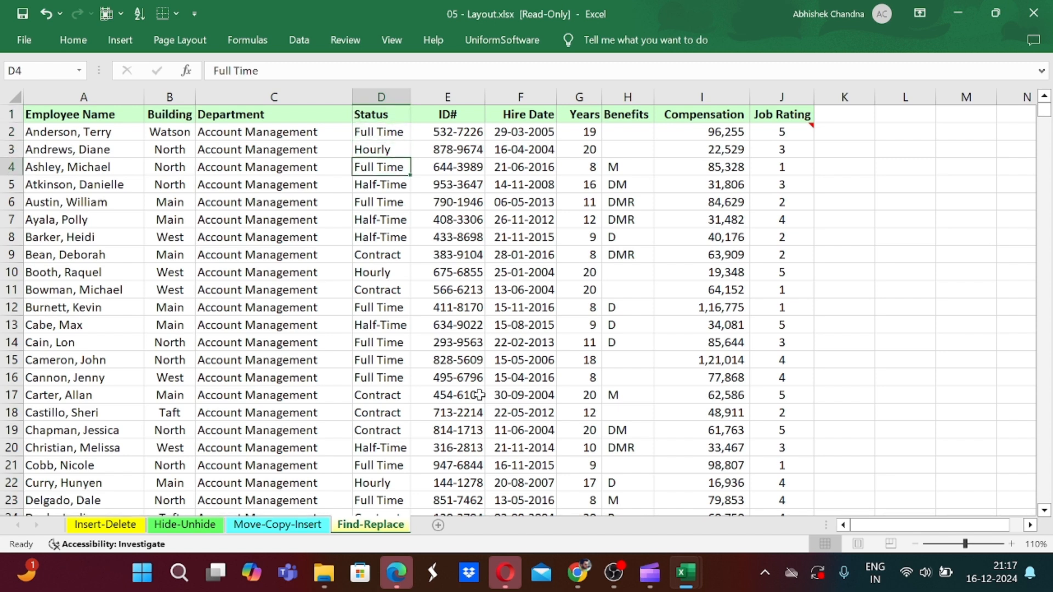
pyautogui.press('Up')
pyautogui.press('Down')
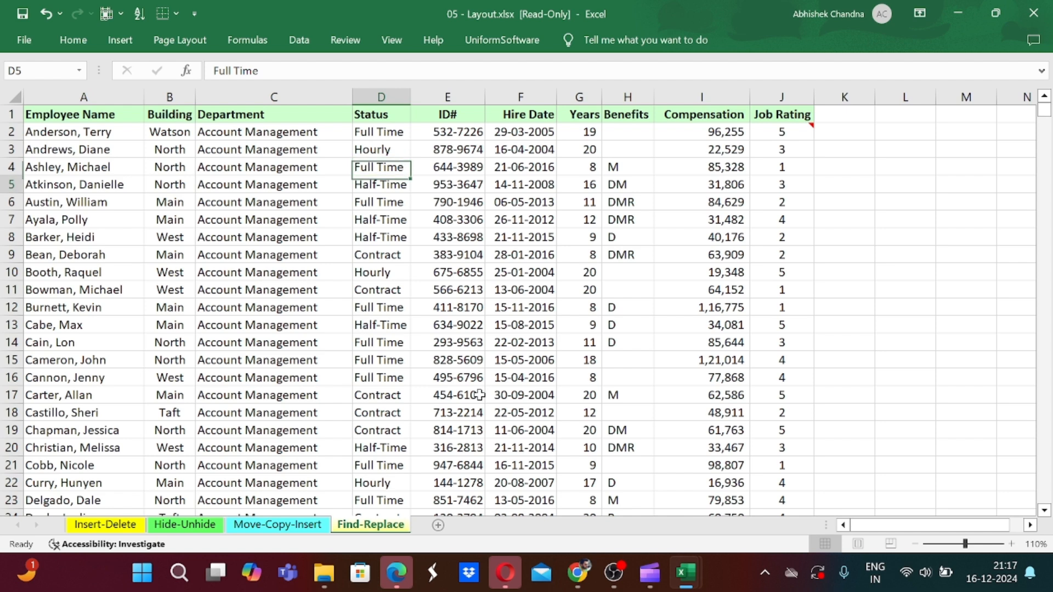
pyautogui.press('Down')
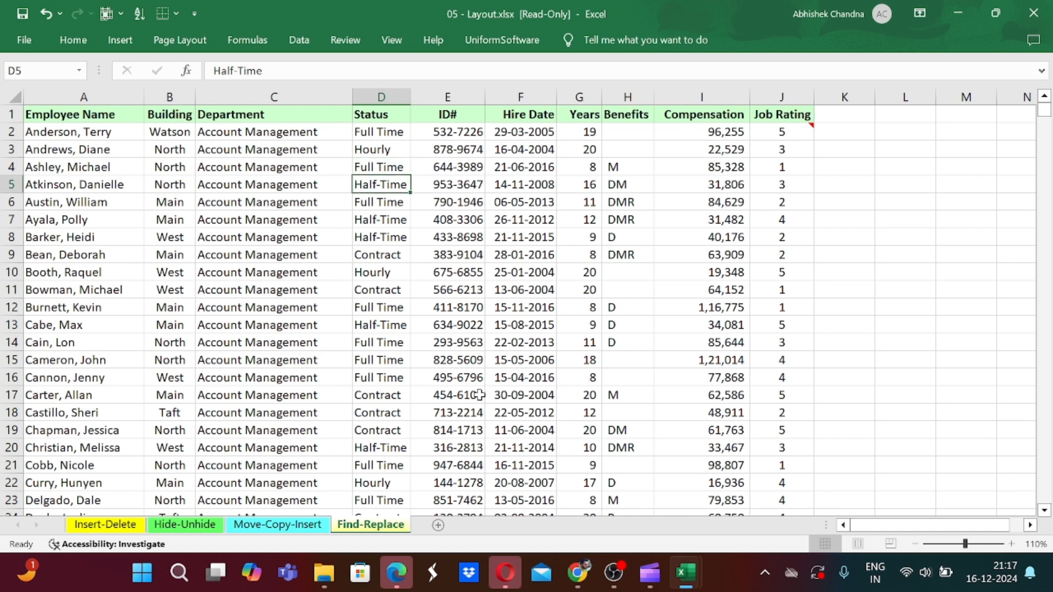
pyautogui.press('Down')
pyautogui.press('Down')
pyautogui.press('Down')
pyautogui.press('Down')
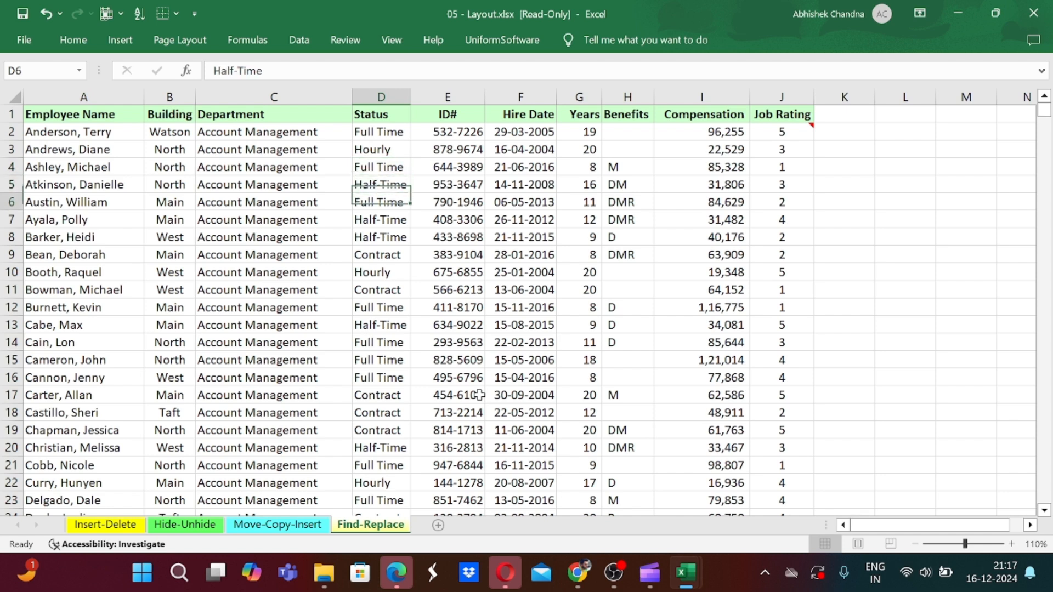
pyautogui.press('Up')
pyautogui.press('Up')
pyautogui.press('Up')
pyautogui.press('Up')
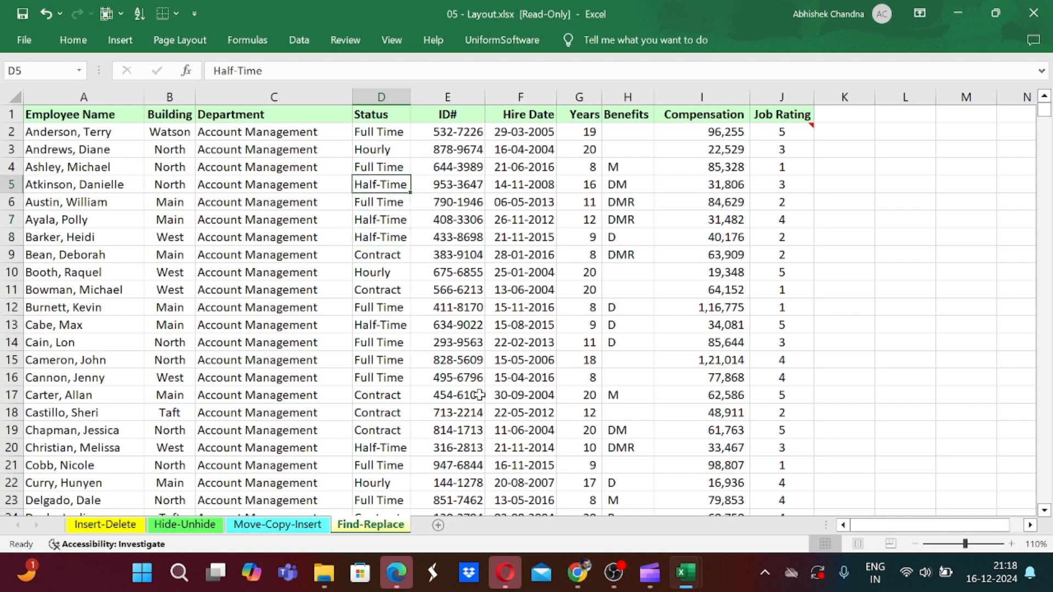
pyautogui.press('Up')
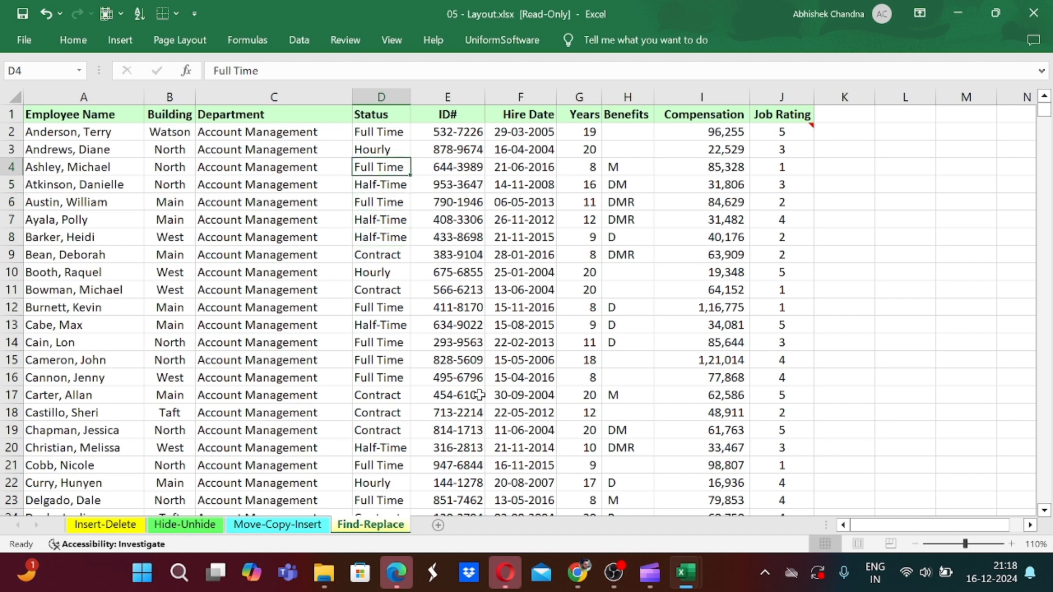
pyautogui.press('Down')
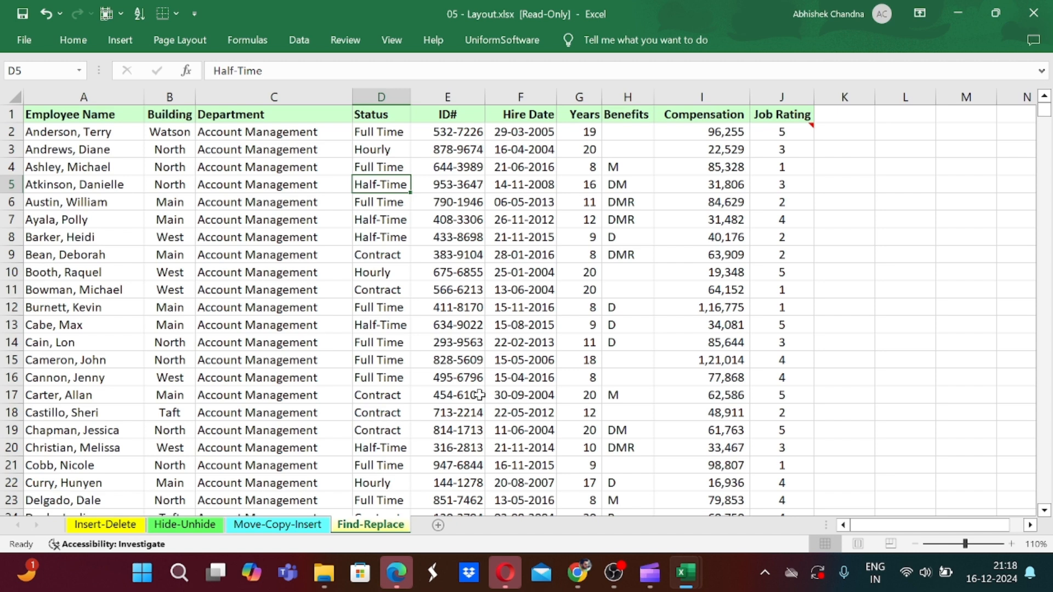
pyautogui.press('F2')
pyautogui.press('Home')
pyautogui.hotkey('shift', 'Right')
pyautogui.hotkey('shift', 'Right')
pyautogui.hotkey('shift', 'Right')
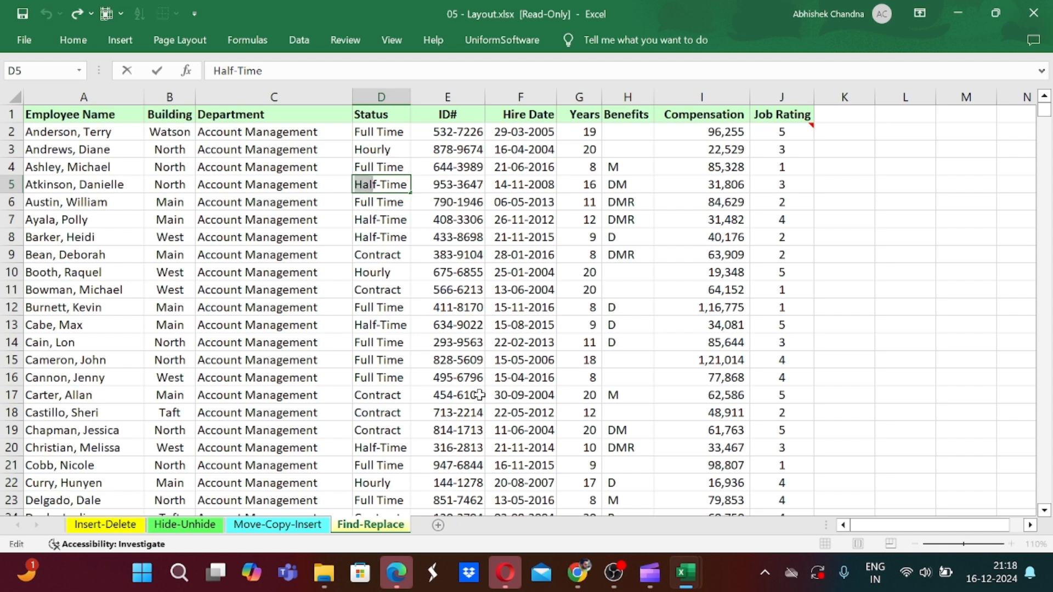
pyautogui.write('M')
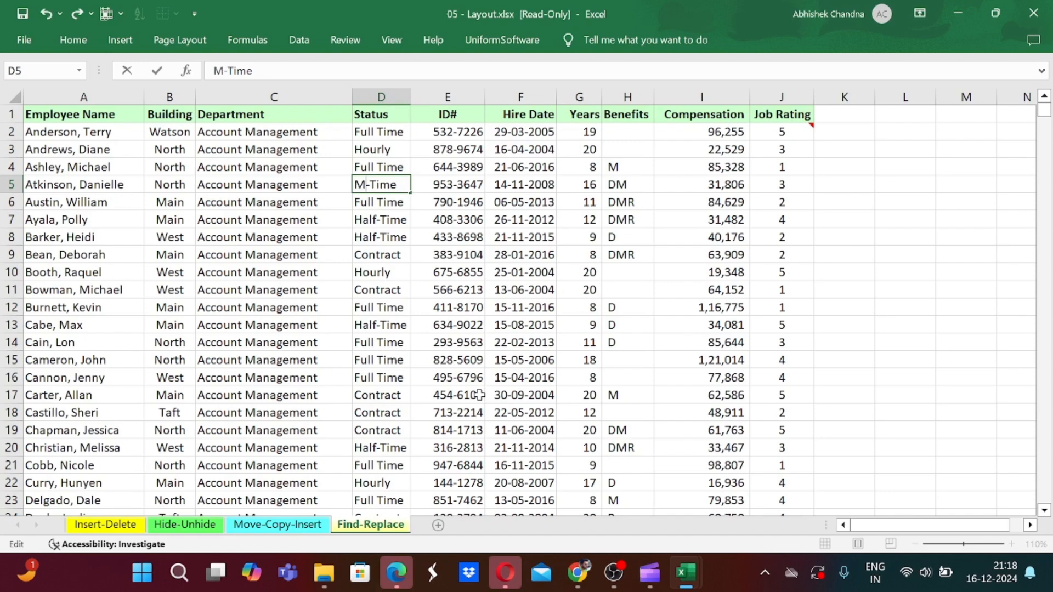
pyautogui.press('Escape')
# - Change the Status entry in cell D5 to Mid-Time
pyautogui.write('Mid-Time')
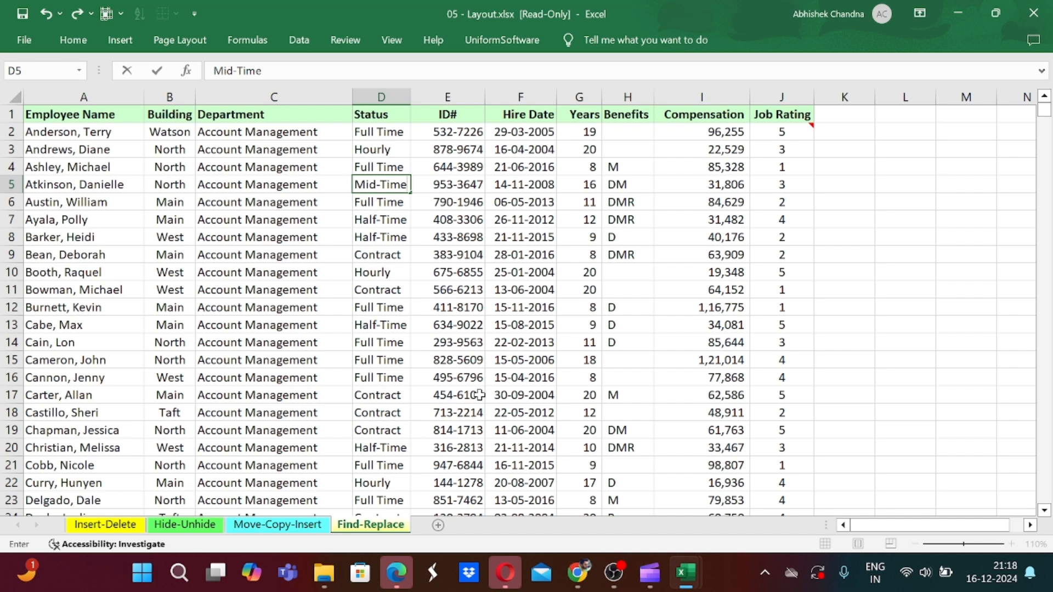
pyautogui.press('Return')
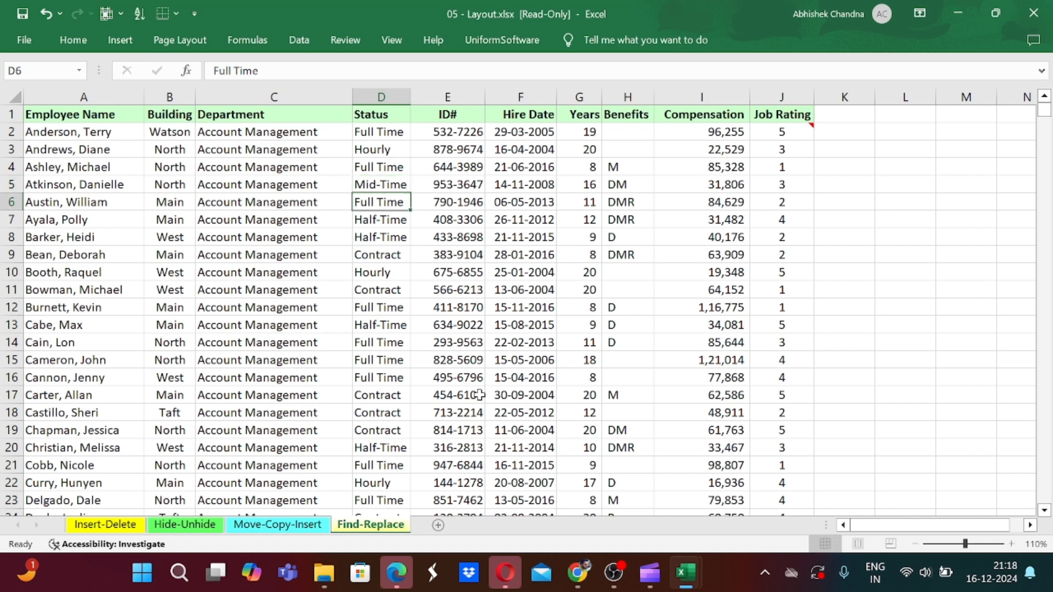
# - Look through the Status column down to its last row and return to its header
pyautogui.press('Down')
pyautogui.press('Down')
pyautogui.press('Down')
pyautogui.press('Down')
pyautogui.press('Down')
pyautogui.press('Down')
pyautogui.press('Down')
pyautogui.press('Down')
pyautogui.press('Down')
pyautogui.press('Down')
pyautogui.press('Down')
pyautogui.press('Down')
pyautogui.press('Down')
pyautogui.press('Down')
pyautogui.press('Down')
pyautogui.press('Down')
pyautogui.press('Down')
pyautogui.press('Down')
pyautogui.press('Down')
pyautogui.press('Down')
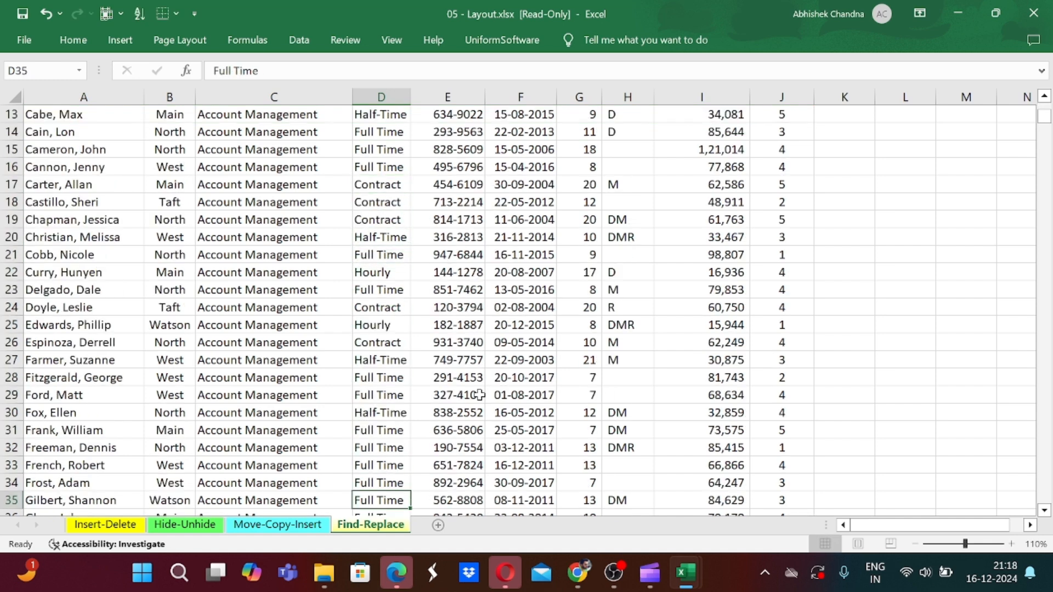
pyautogui.press('Down')
pyautogui.press('Down')
pyautogui.hotkey('ctrl', 'Down')
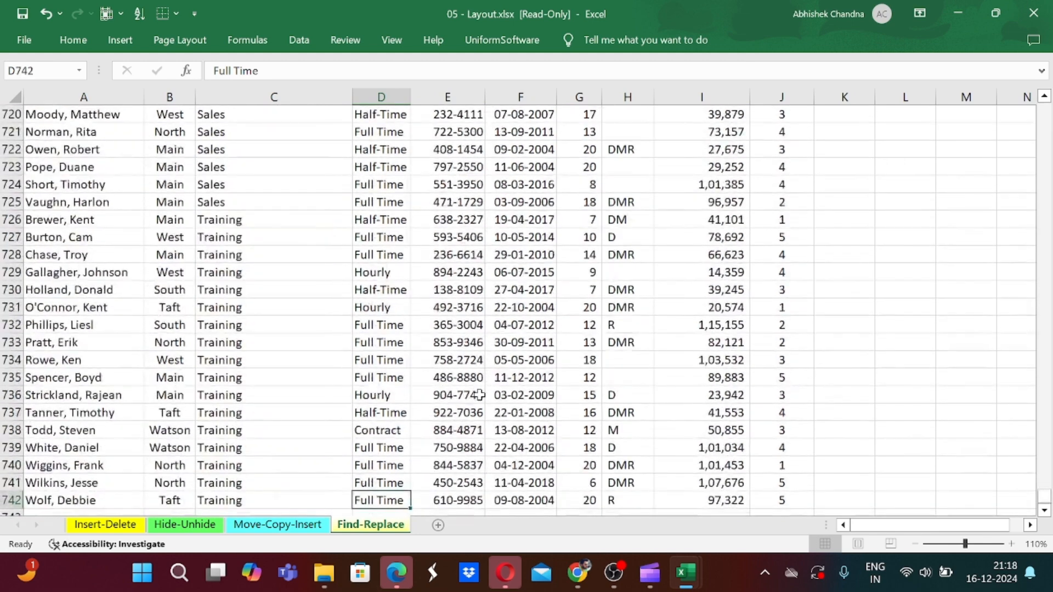
pyautogui.hotkey('ctrl', 'Up')
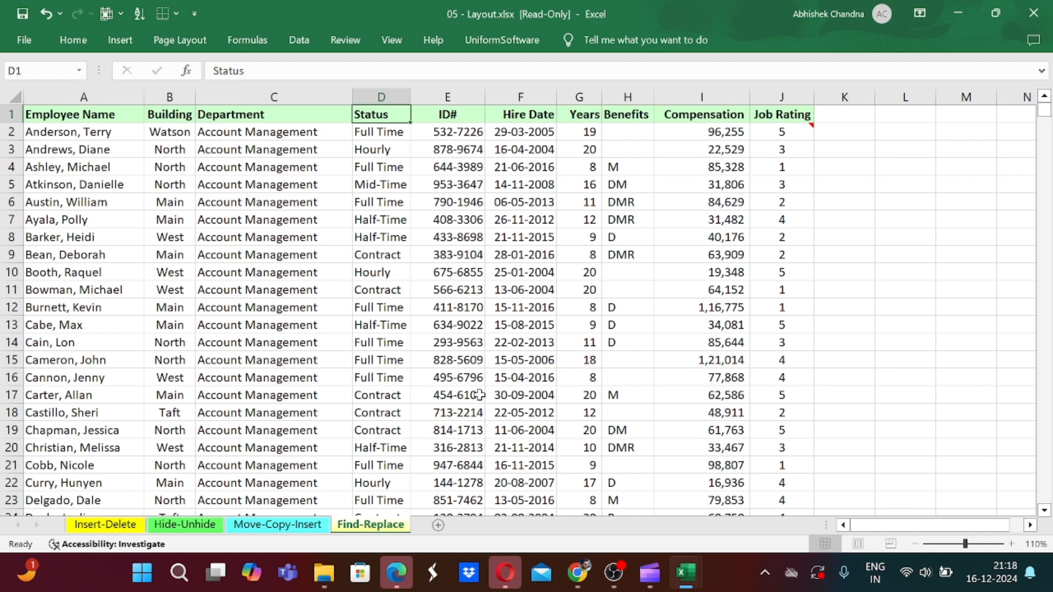
# - Replace every Half-Time entry in the Status column, from D1 to its last row, with Mid-Time
pyautogui.hotkey('ctrl', 'shift', 'Down')
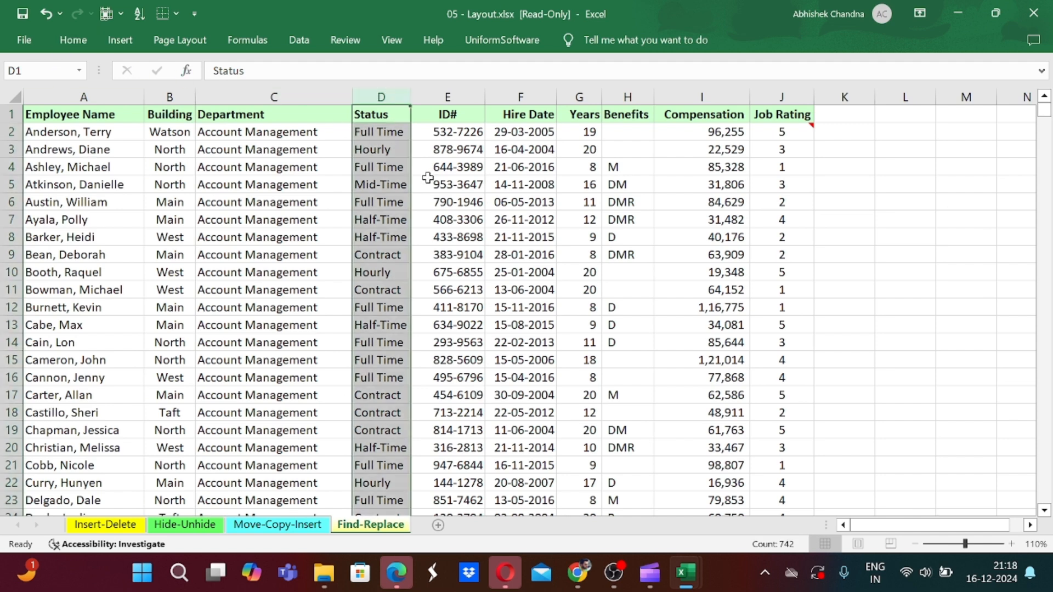
pyautogui.click(74, 48)
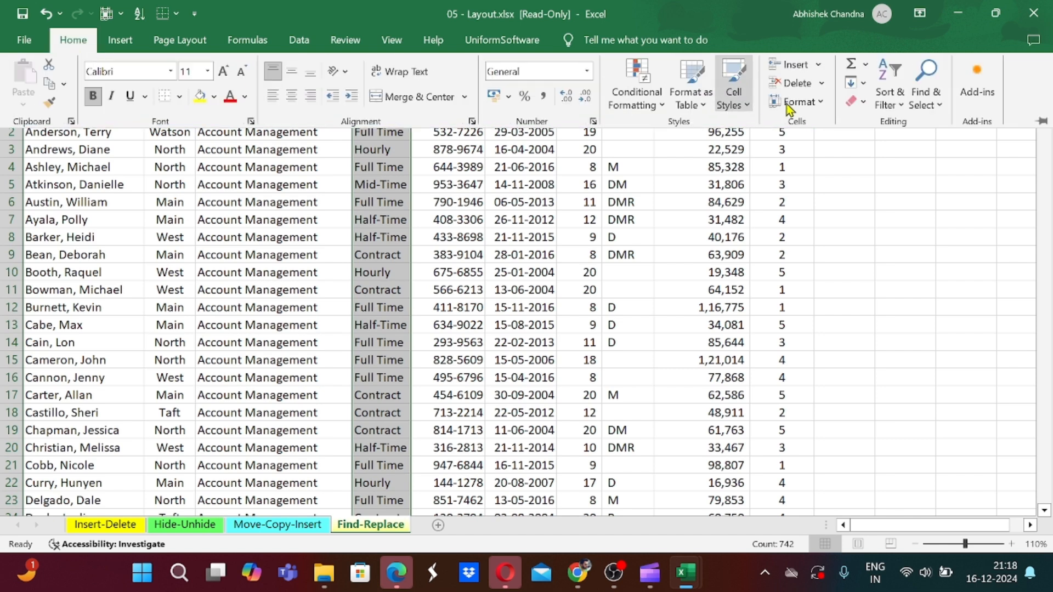
pyautogui.click(925, 94)
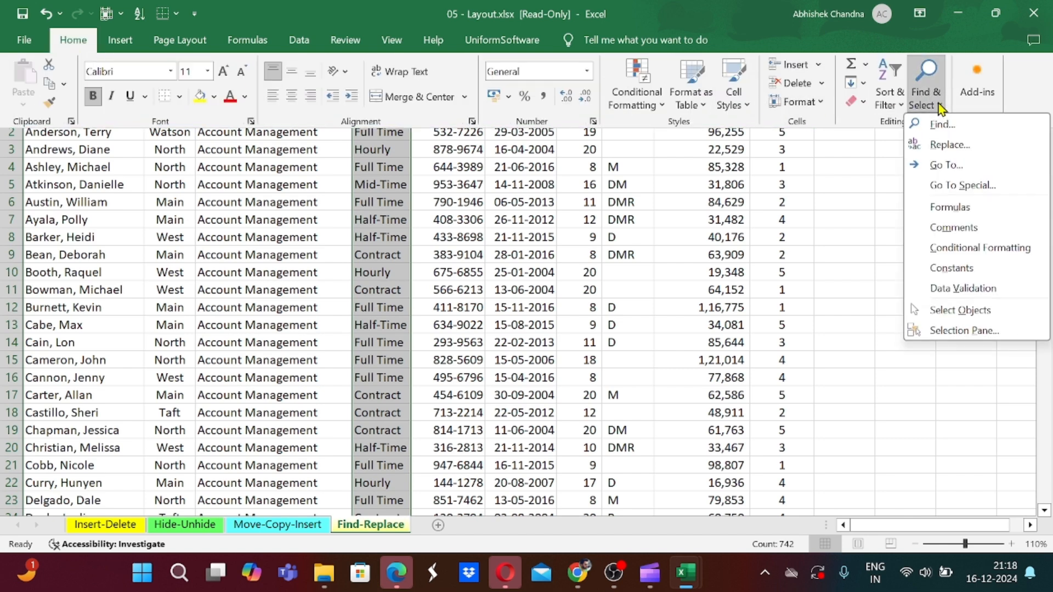
pyautogui.click(944, 145)
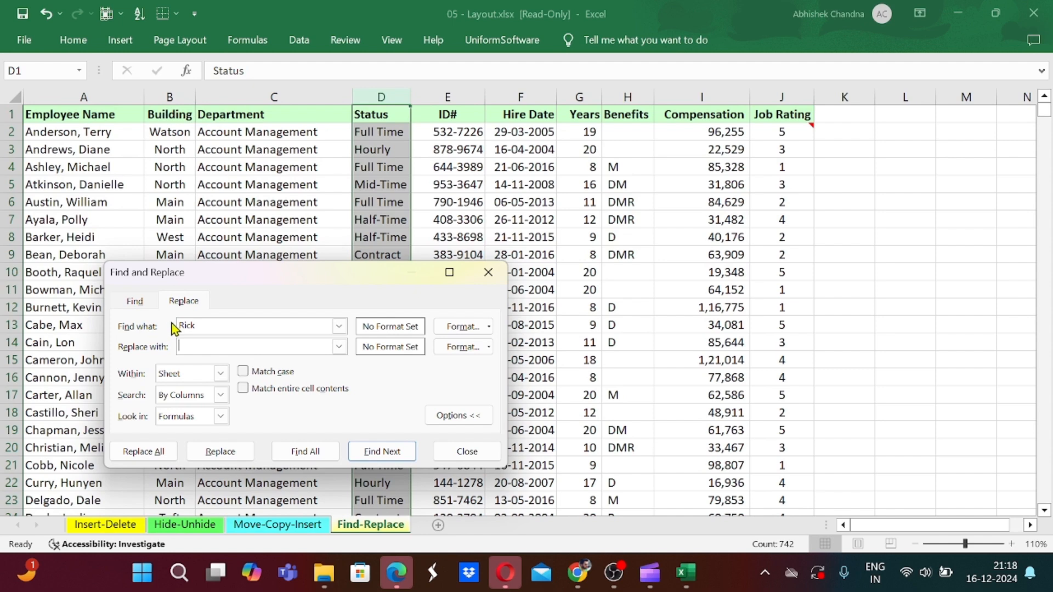
pyautogui.moveTo(195, 325); pyautogui.dragTo(139, 324)
pyautogui.write('Half')
pyautogui.write('-')
pyautogui.write('Time')
pyautogui.write('Mid')
pyautogui.write('-Time')
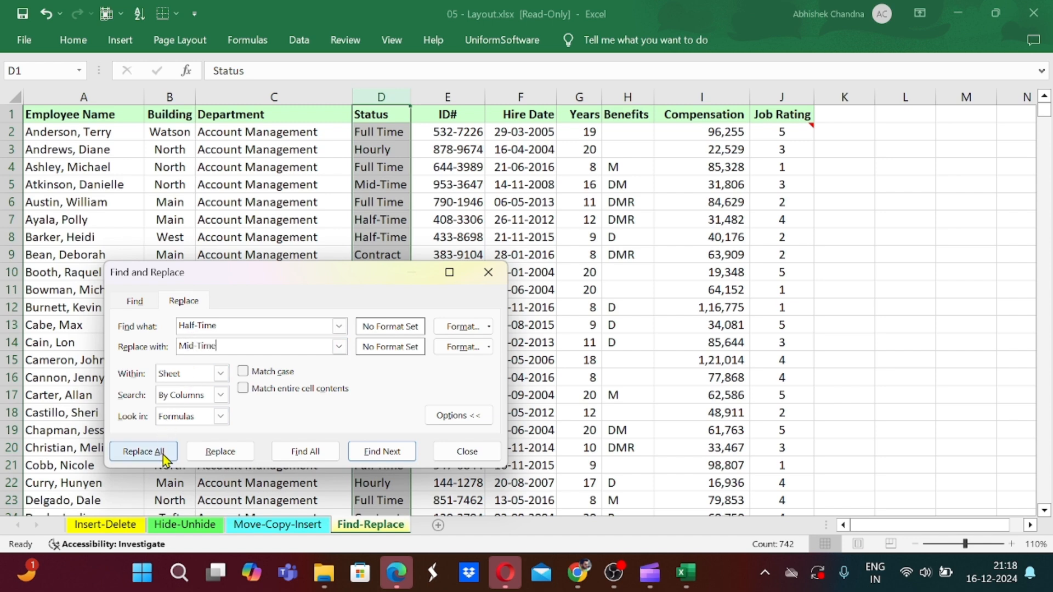
pyautogui.click(163, 458)
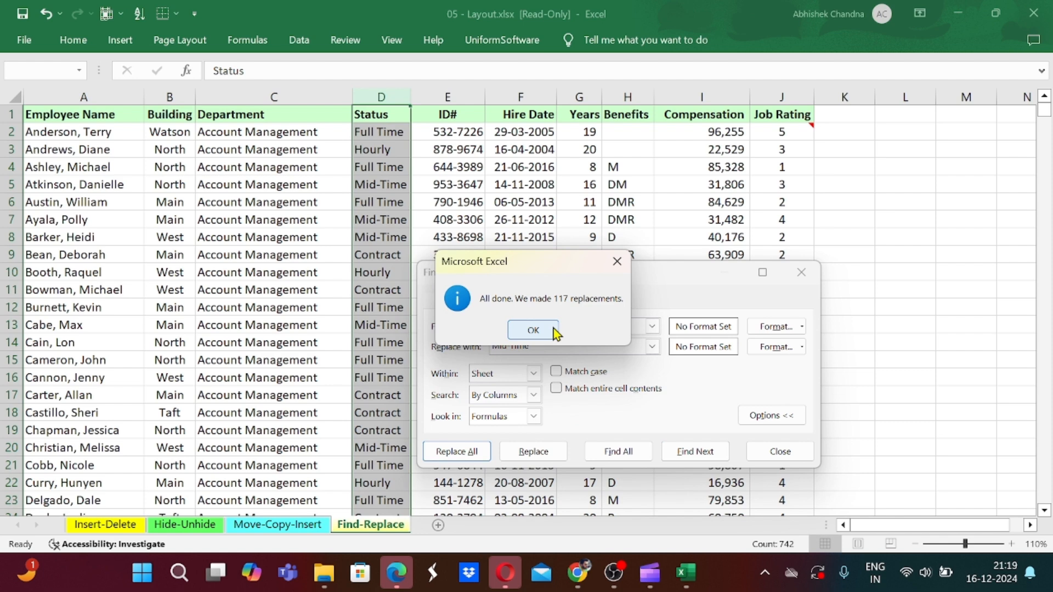
pyautogui.click(555, 332)
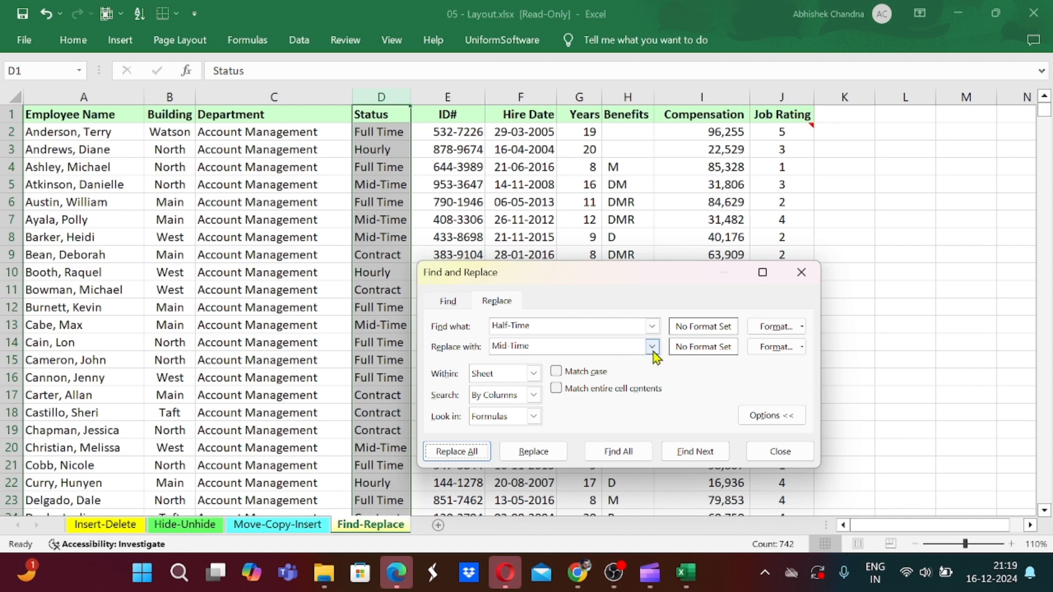
pyautogui.click(794, 350)
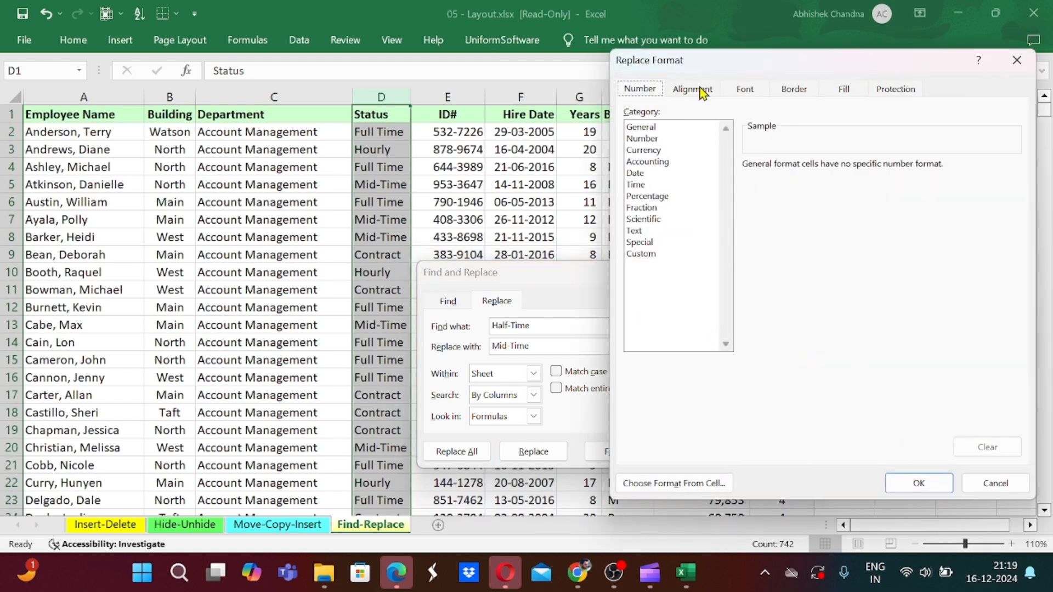
pyautogui.click(845, 91)
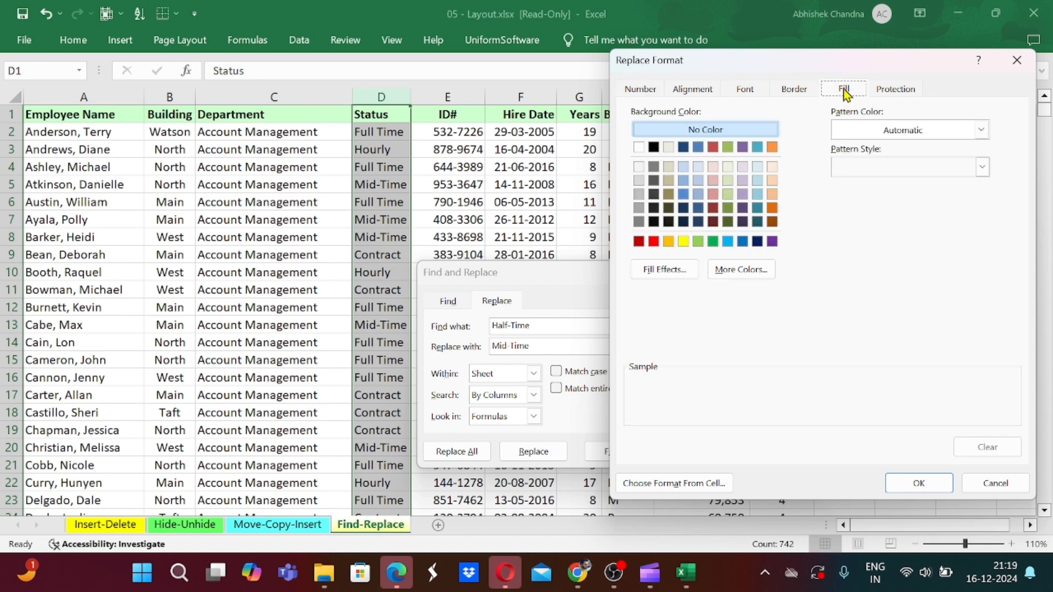
pyautogui.click(697, 148)
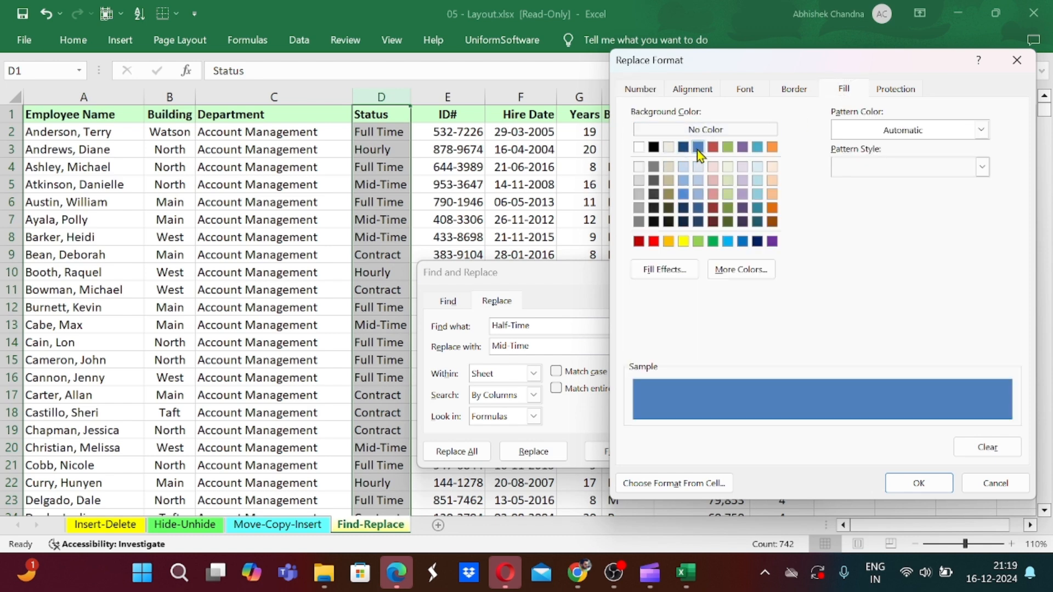
pyautogui.click(996, 484)
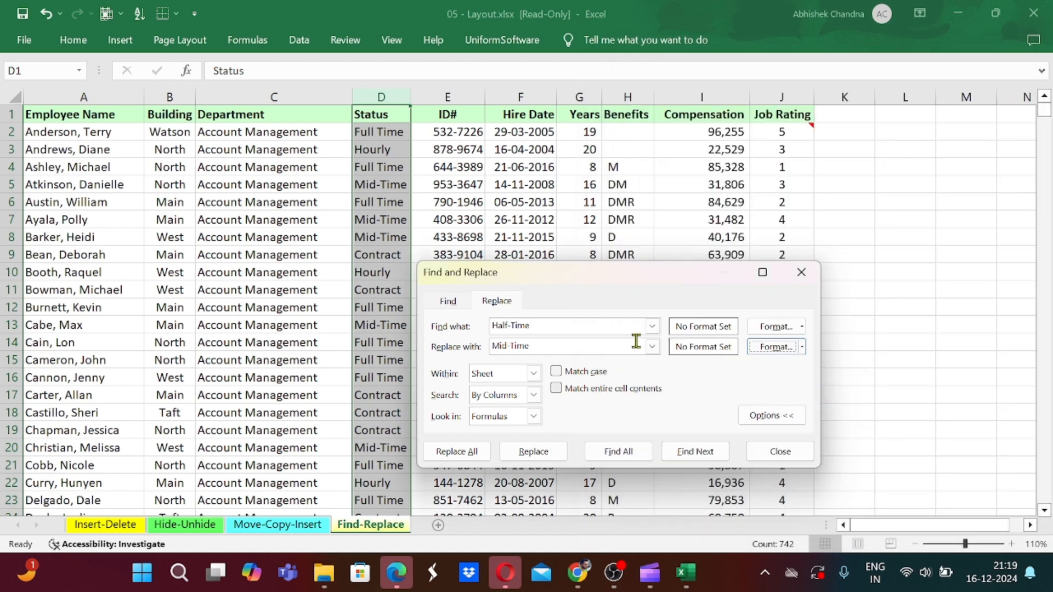
# - Close the Find and Replace dialog and return to cell A1
pyautogui.click(772, 454)
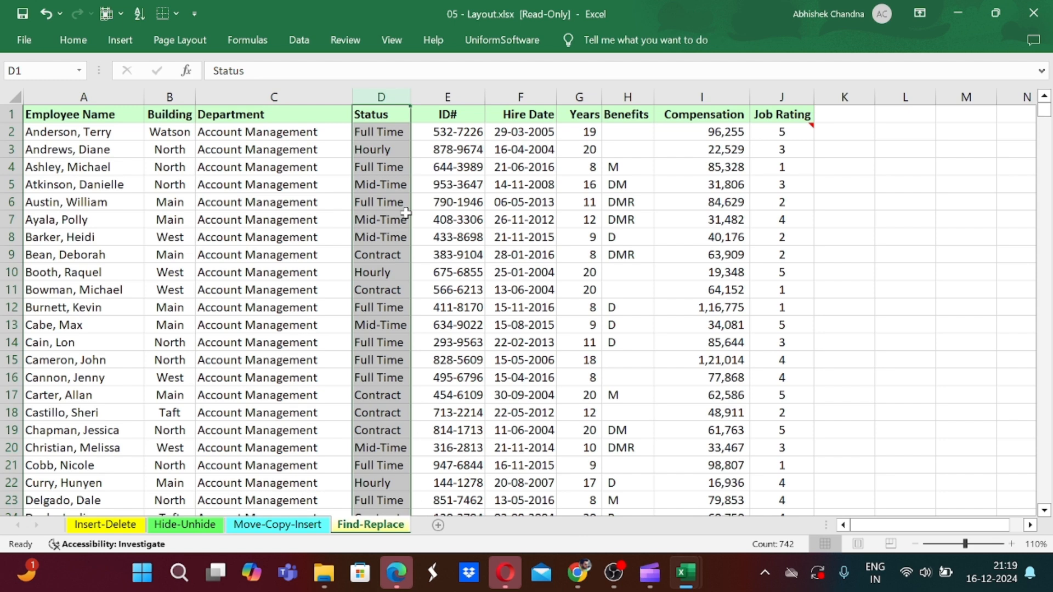
pyautogui.hotkey('ctrl', 'Home')
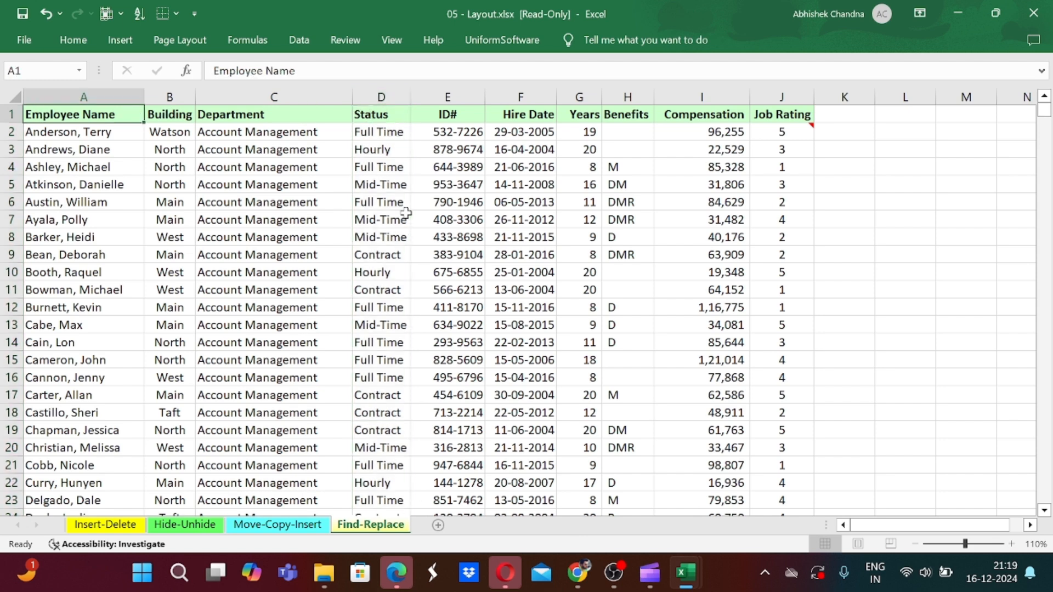